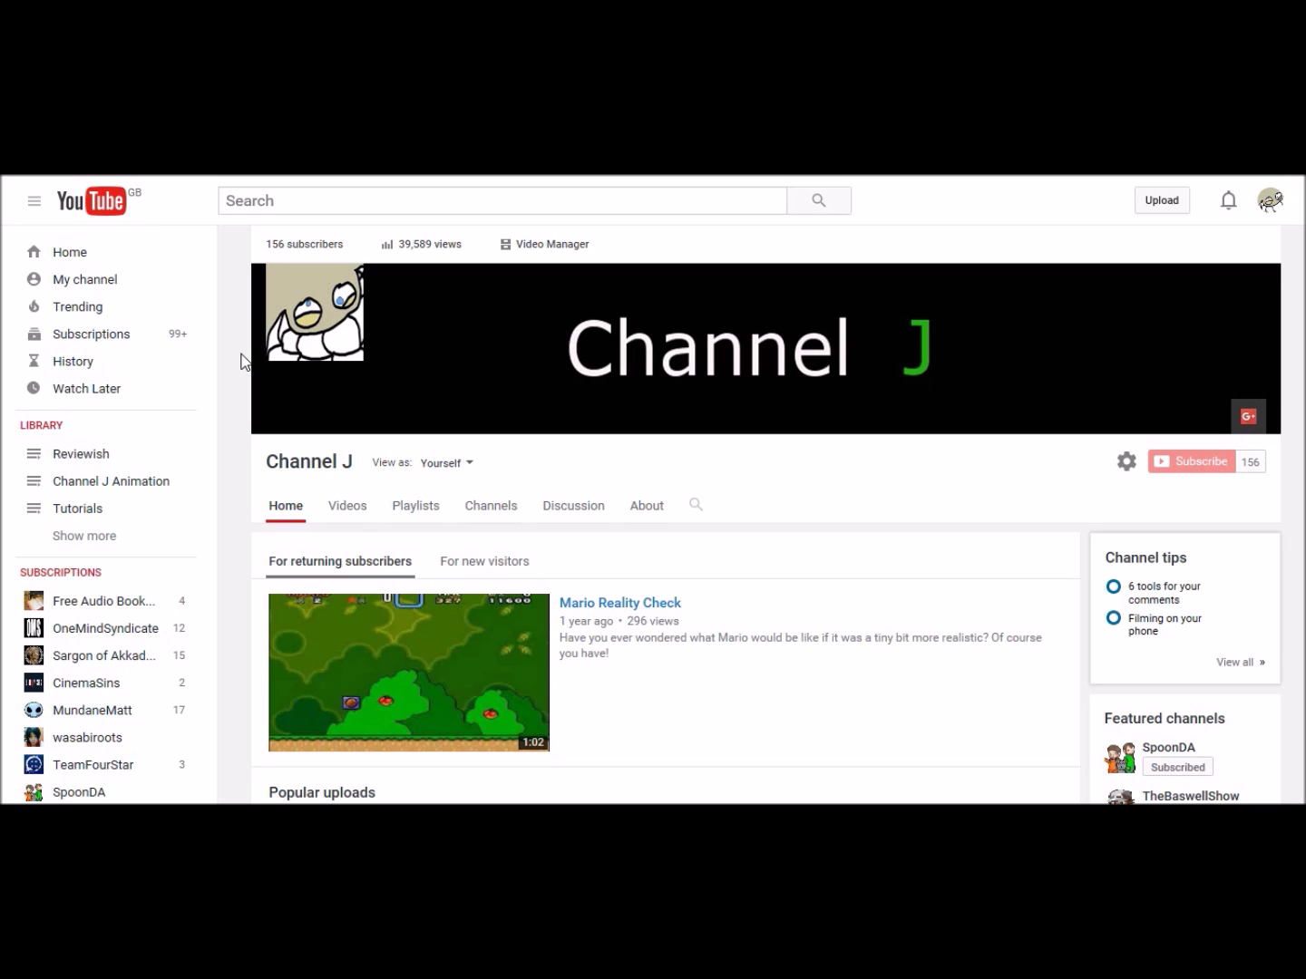
- Open the Cards editor for the Final Fantasy XV (Reviewish) video from Video Manager
{"action": "left_click", "coordinate": [529, 244]}
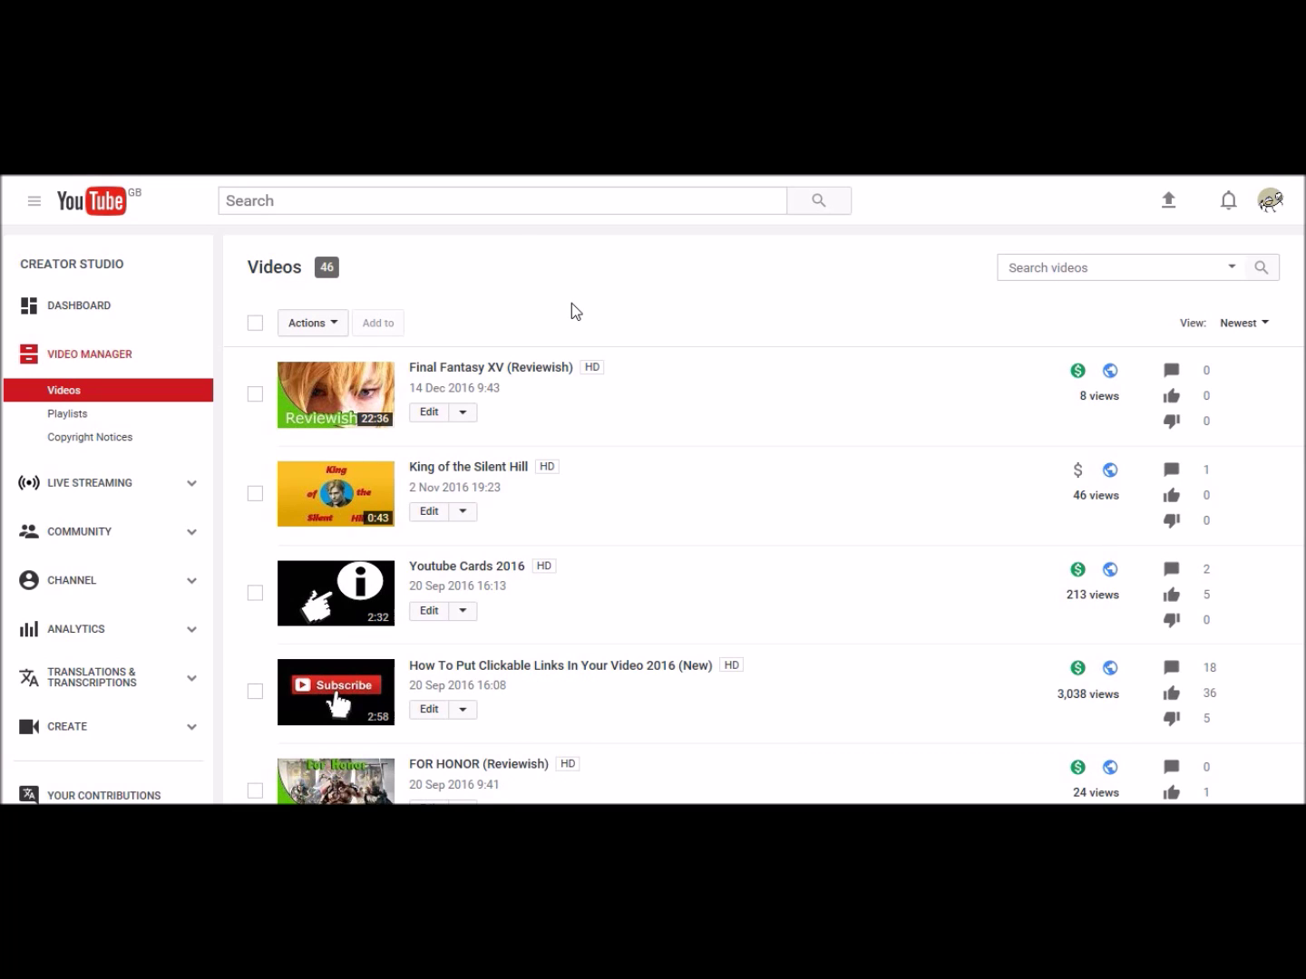
{"action": "left_click", "coordinate": [464, 415]}
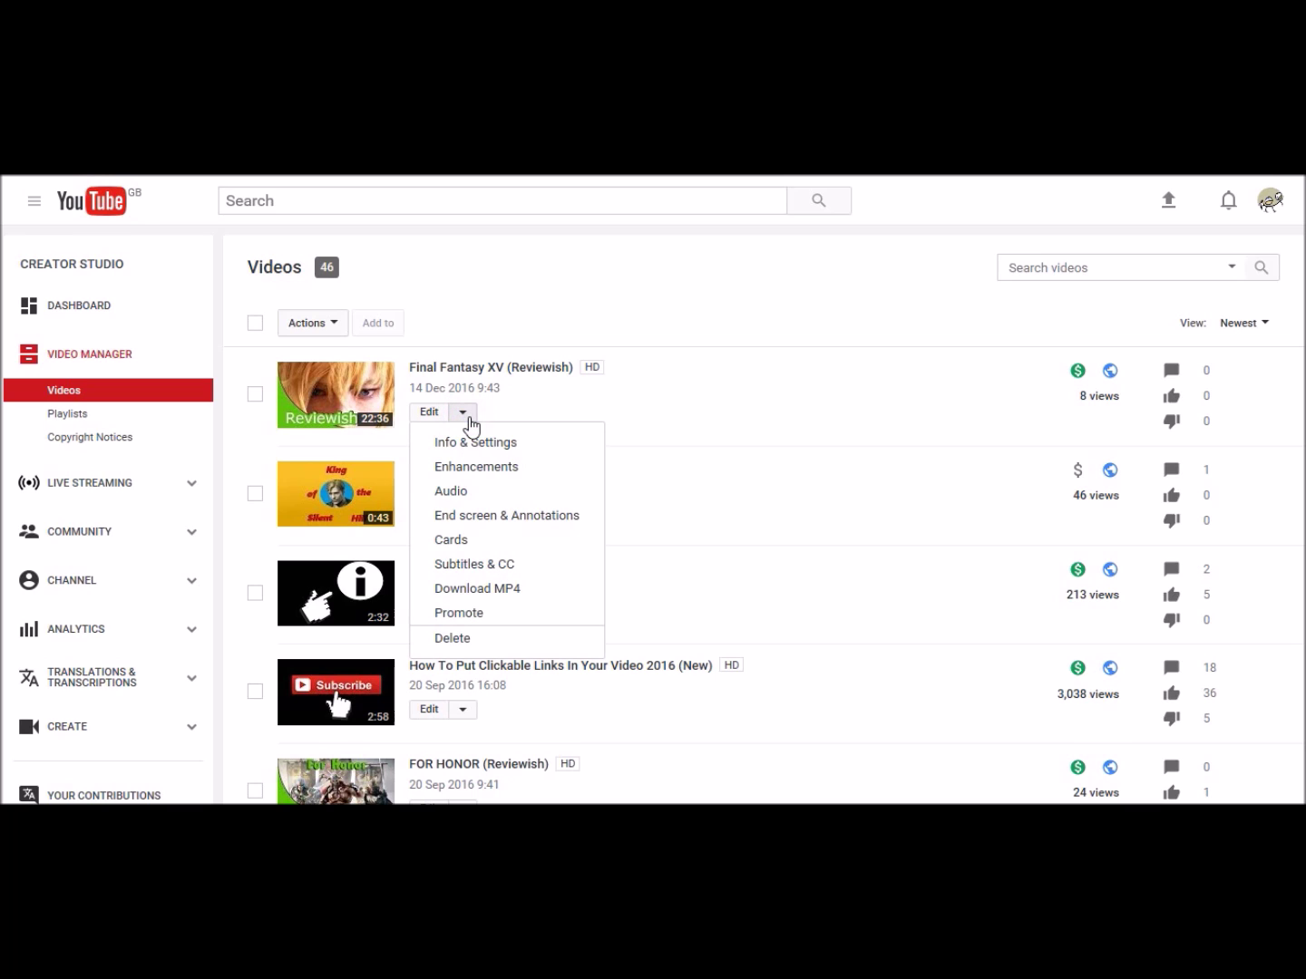
{"action": "left_click", "coordinate": [487, 538]}
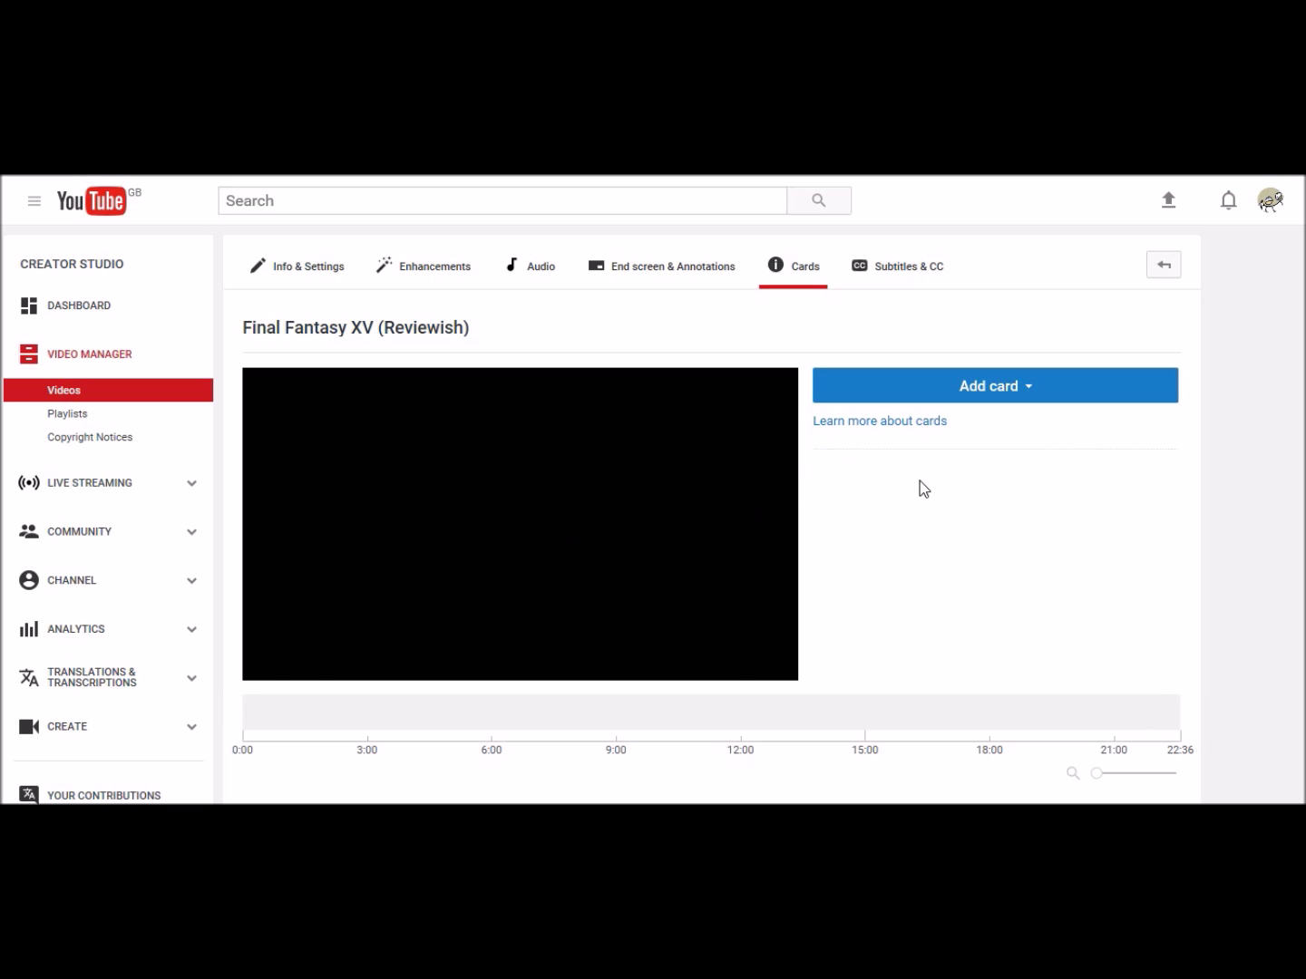
- Pause the preview at 5:59 and bring up the available card types
{"action": "left_click", "coordinate": [276, 664]}
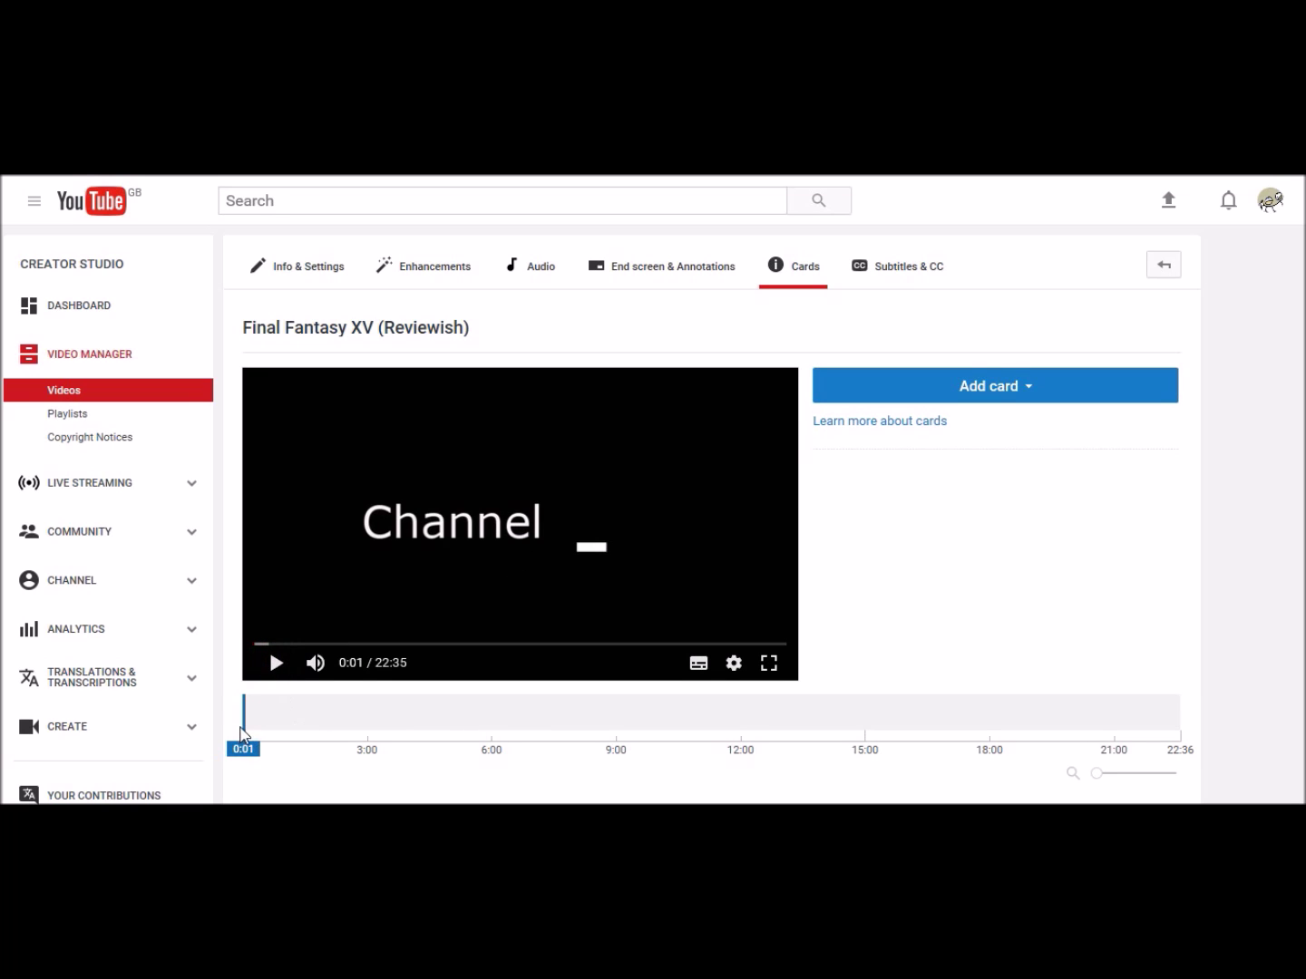
{"action": "left_click", "coordinate": [388, 716]}
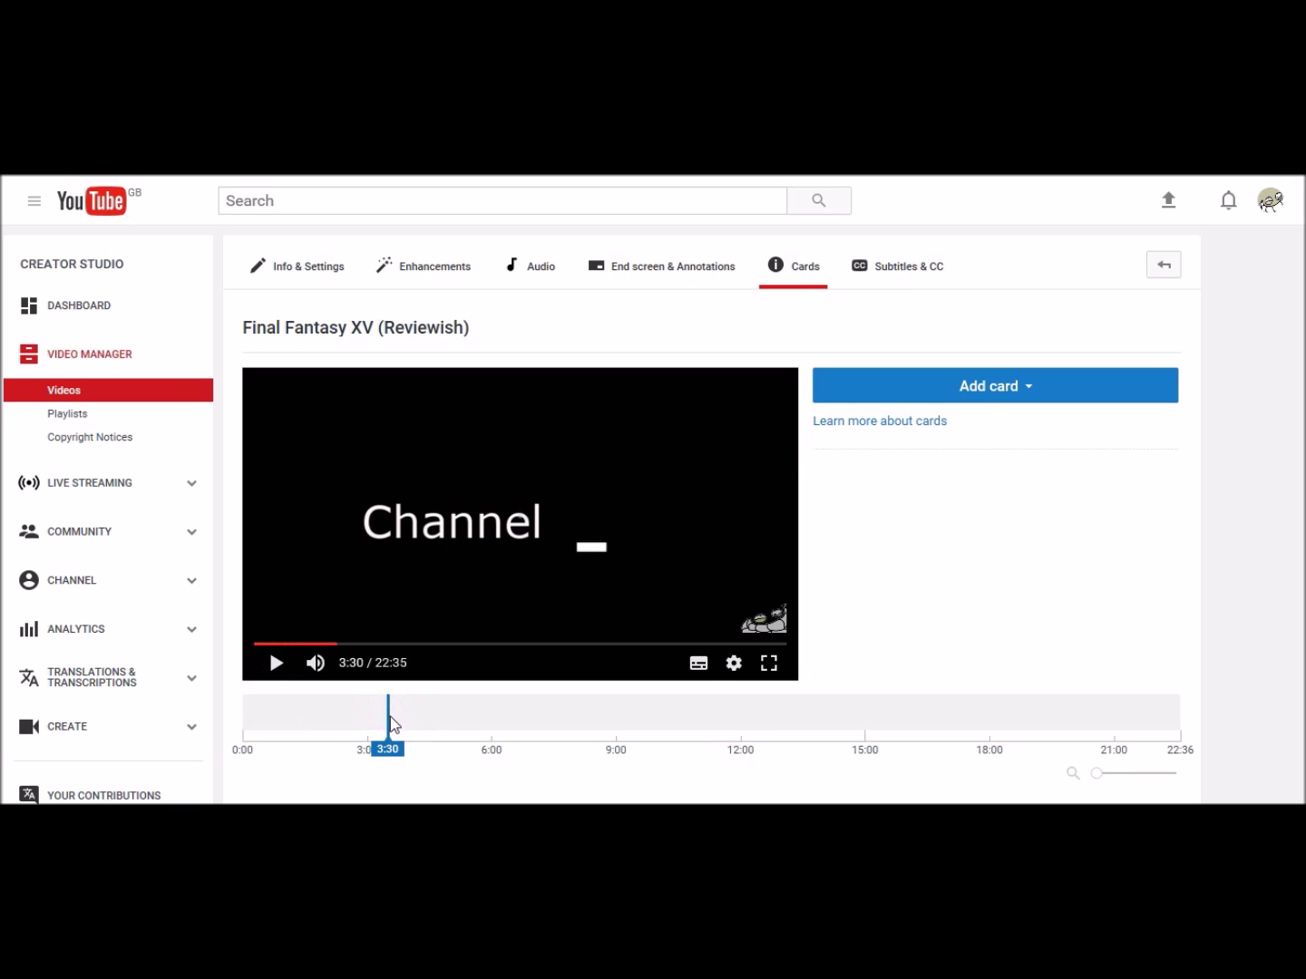
{"action": "left_click", "coordinate": [492, 725]}
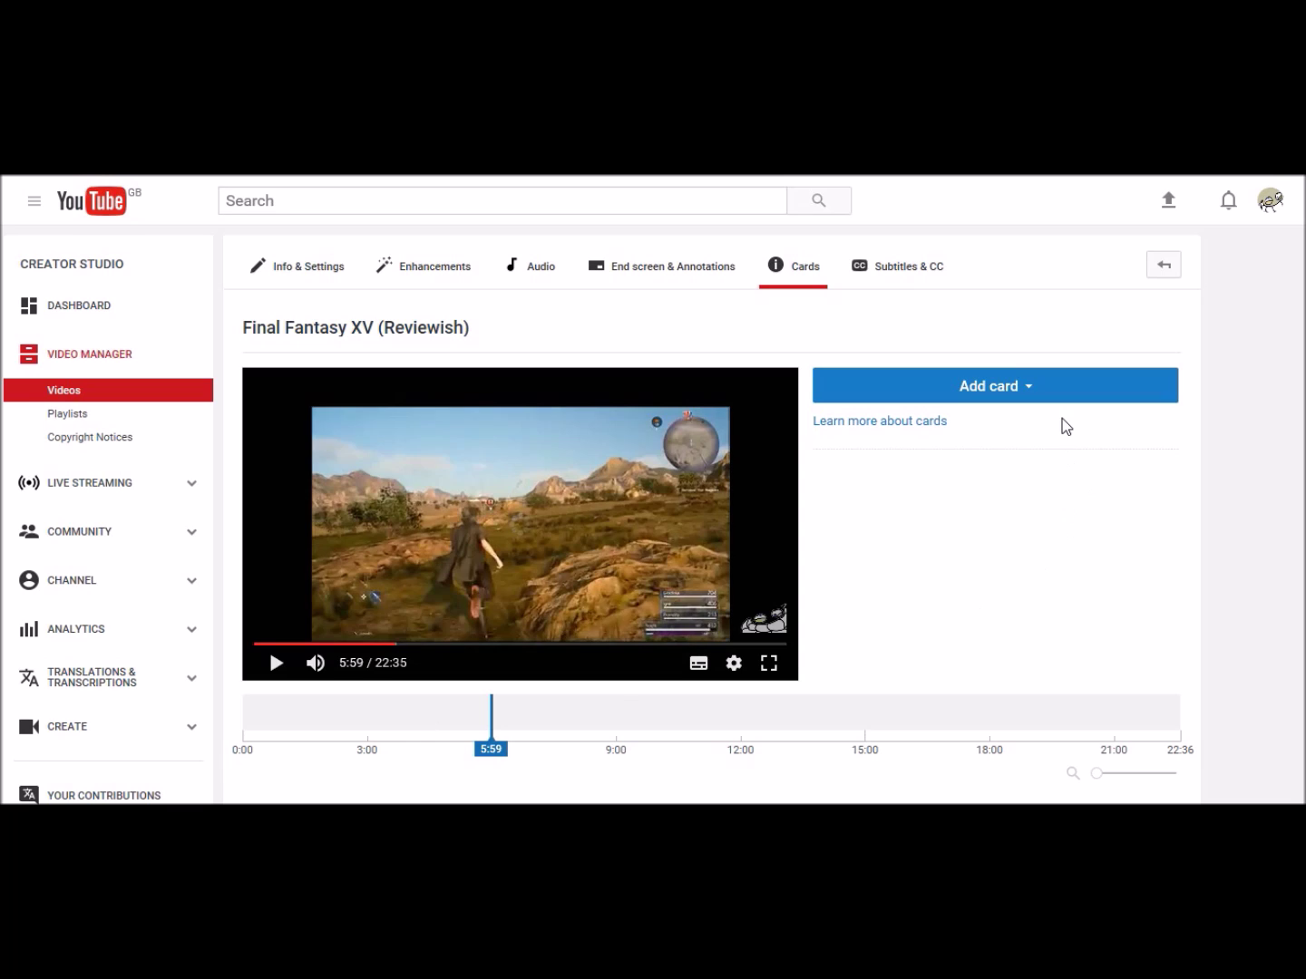
{"action": "left_click", "coordinate": [1039, 398]}
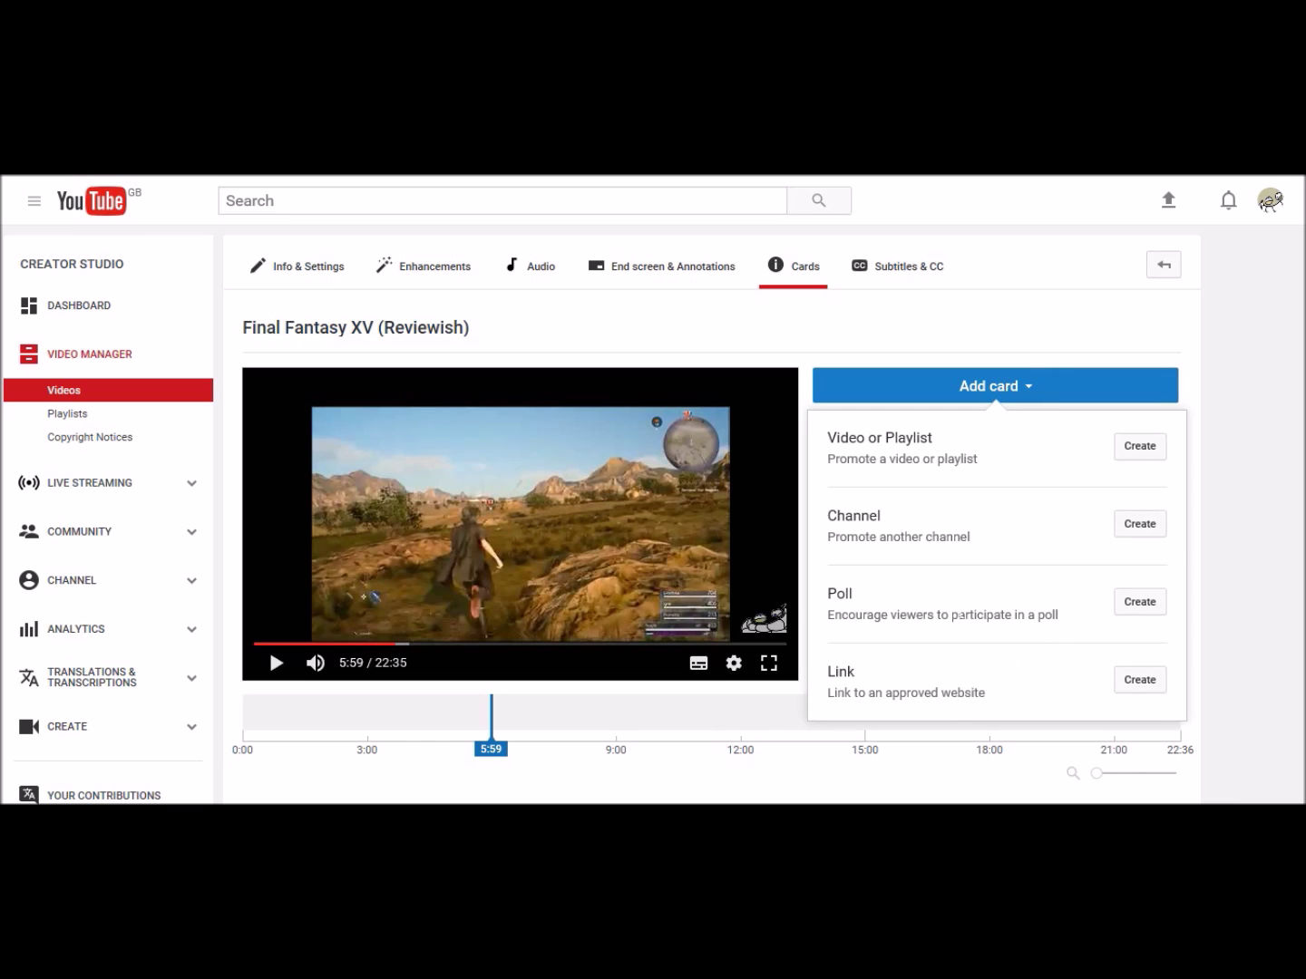
- Create a Video or Playlist card at 5:59 linking the Reviewish playlist
{"action": "left_click", "coordinate": [1145, 447]}
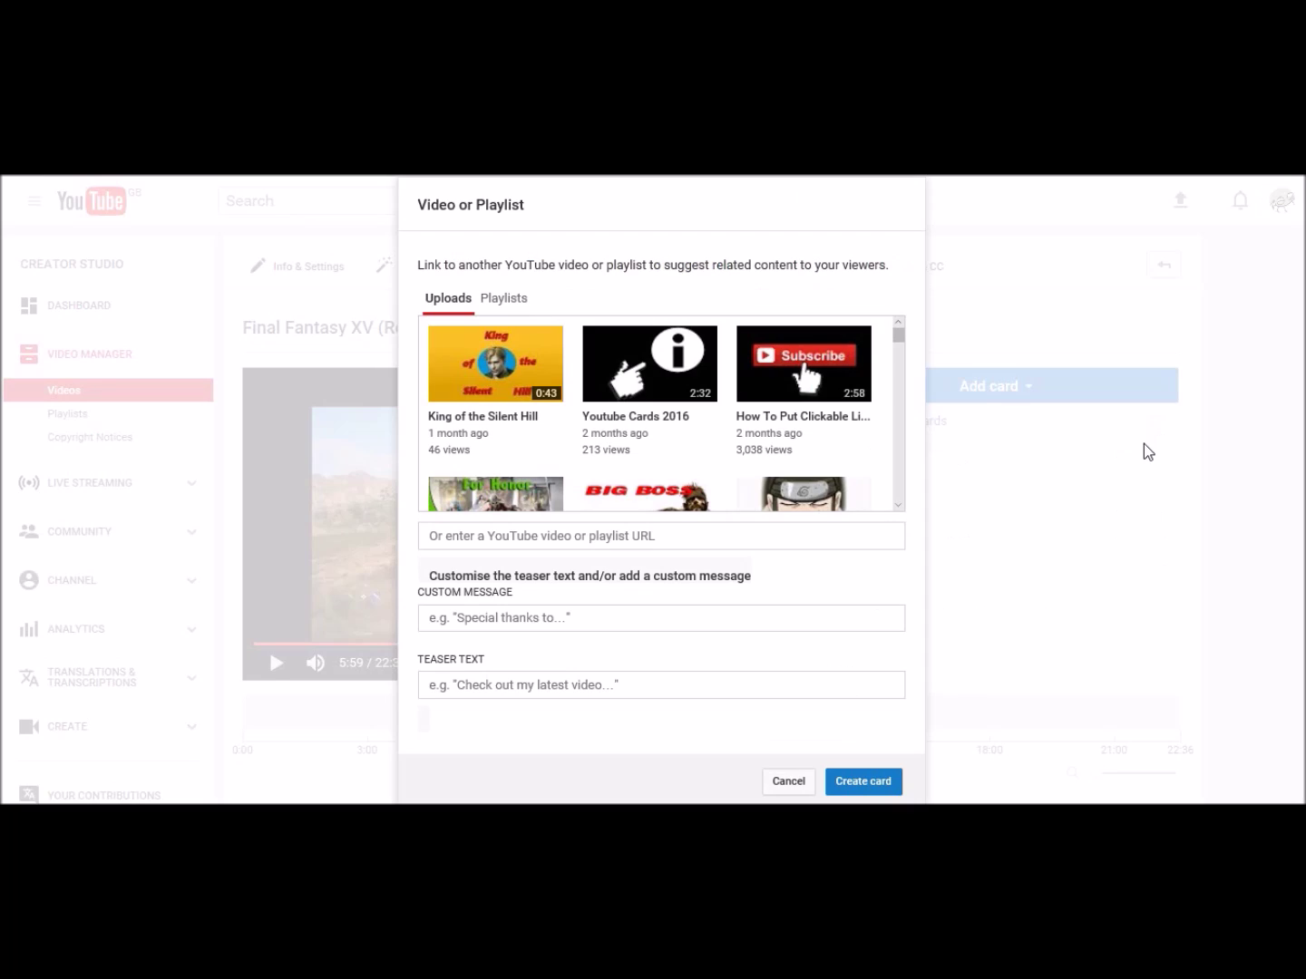
{"action": "left_click", "coordinate": [499, 302]}
{"action": "left_click", "coordinate": [671, 379]}
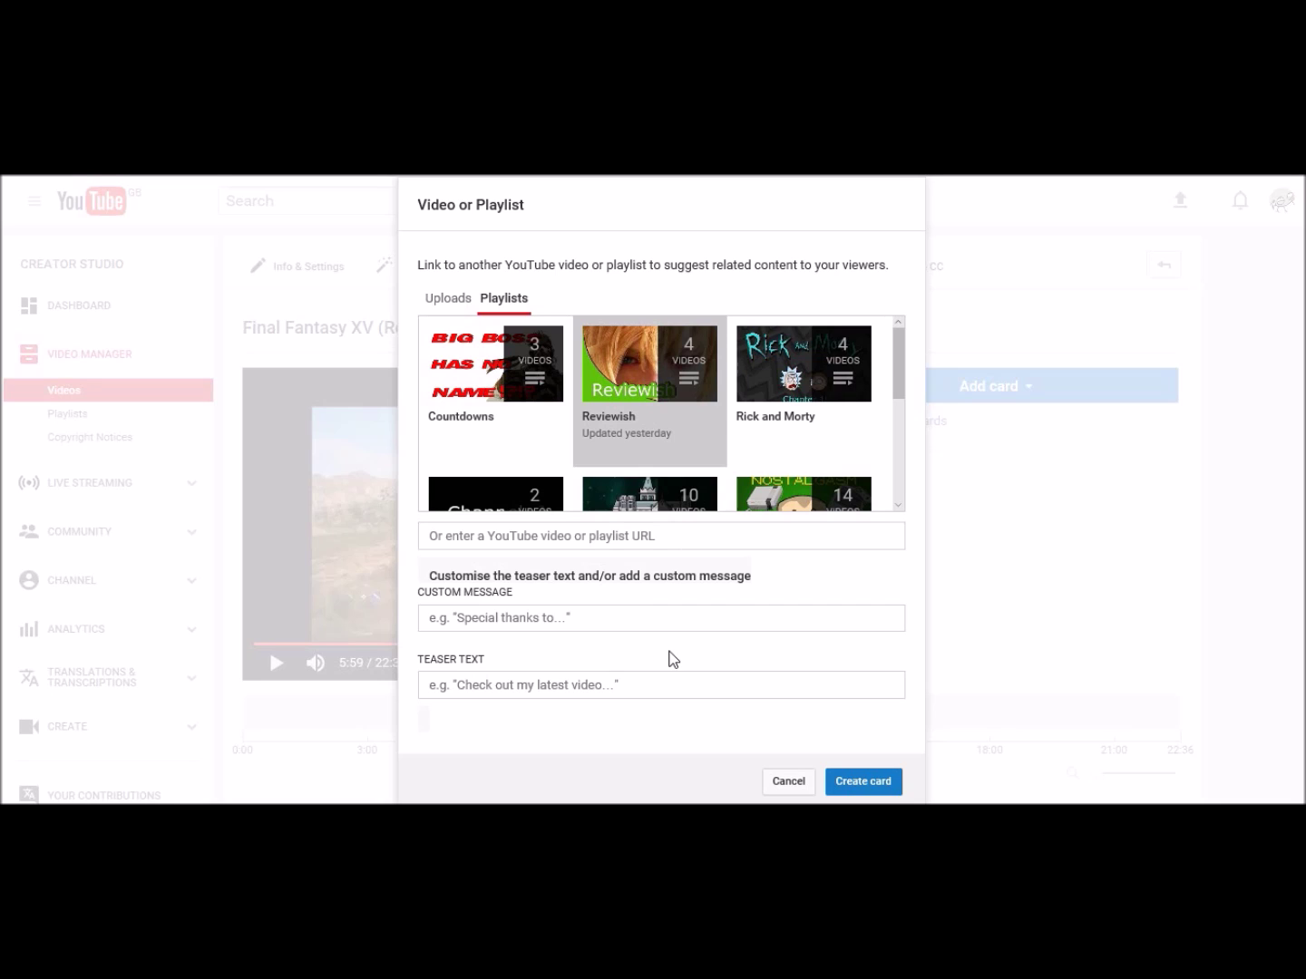
{"action": "left_click", "coordinate": [872, 784]}
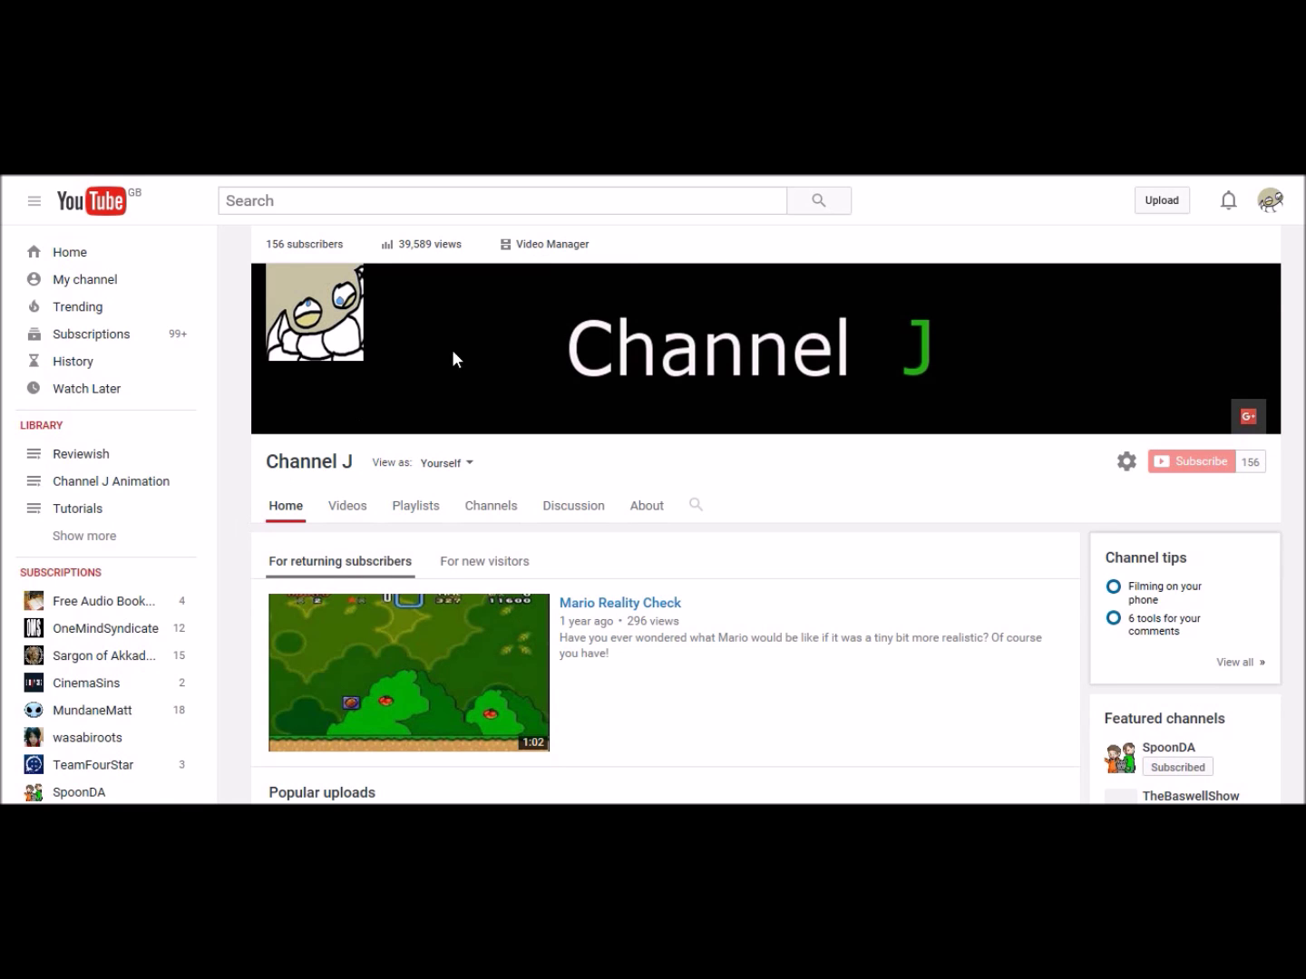
- Go from Video Manager through the CHANNEL sidebar section to the Branding page
{"action": "left_click", "coordinate": [541, 248]}
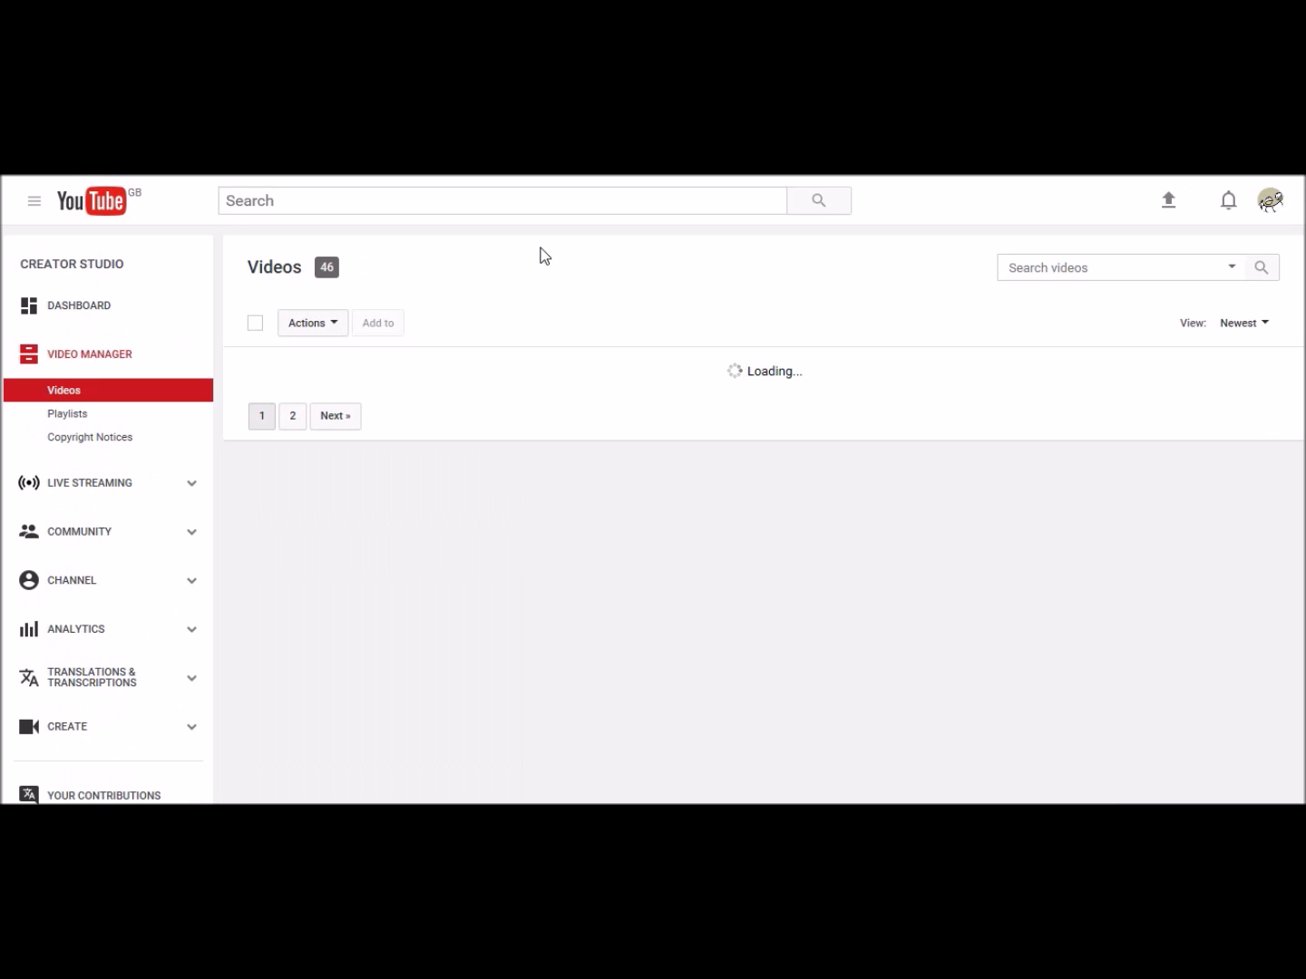
{"action": "left_click", "coordinate": [191, 583]}
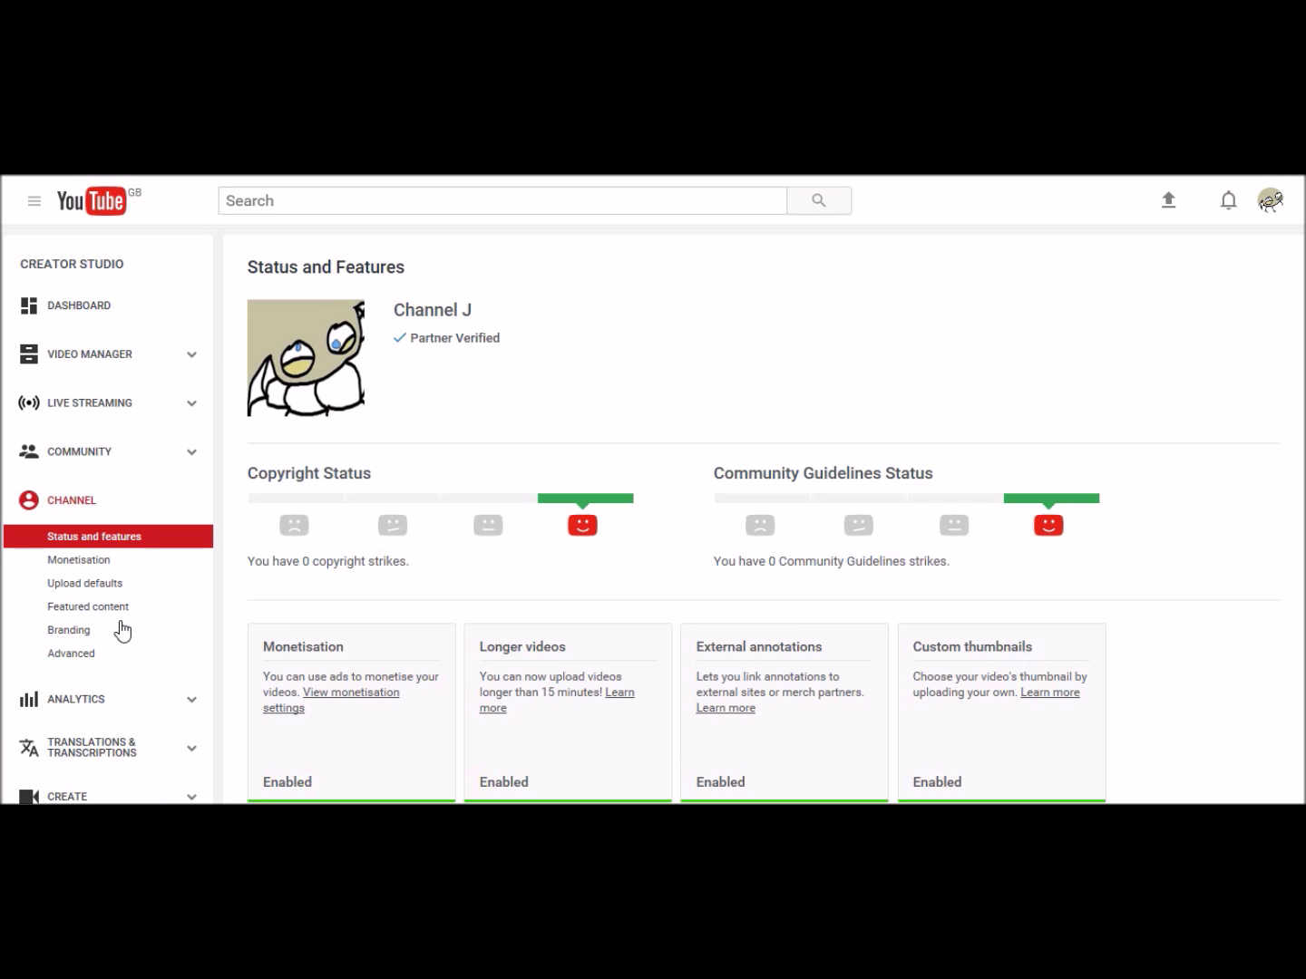
{"action": "left_click", "coordinate": [81, 639]}
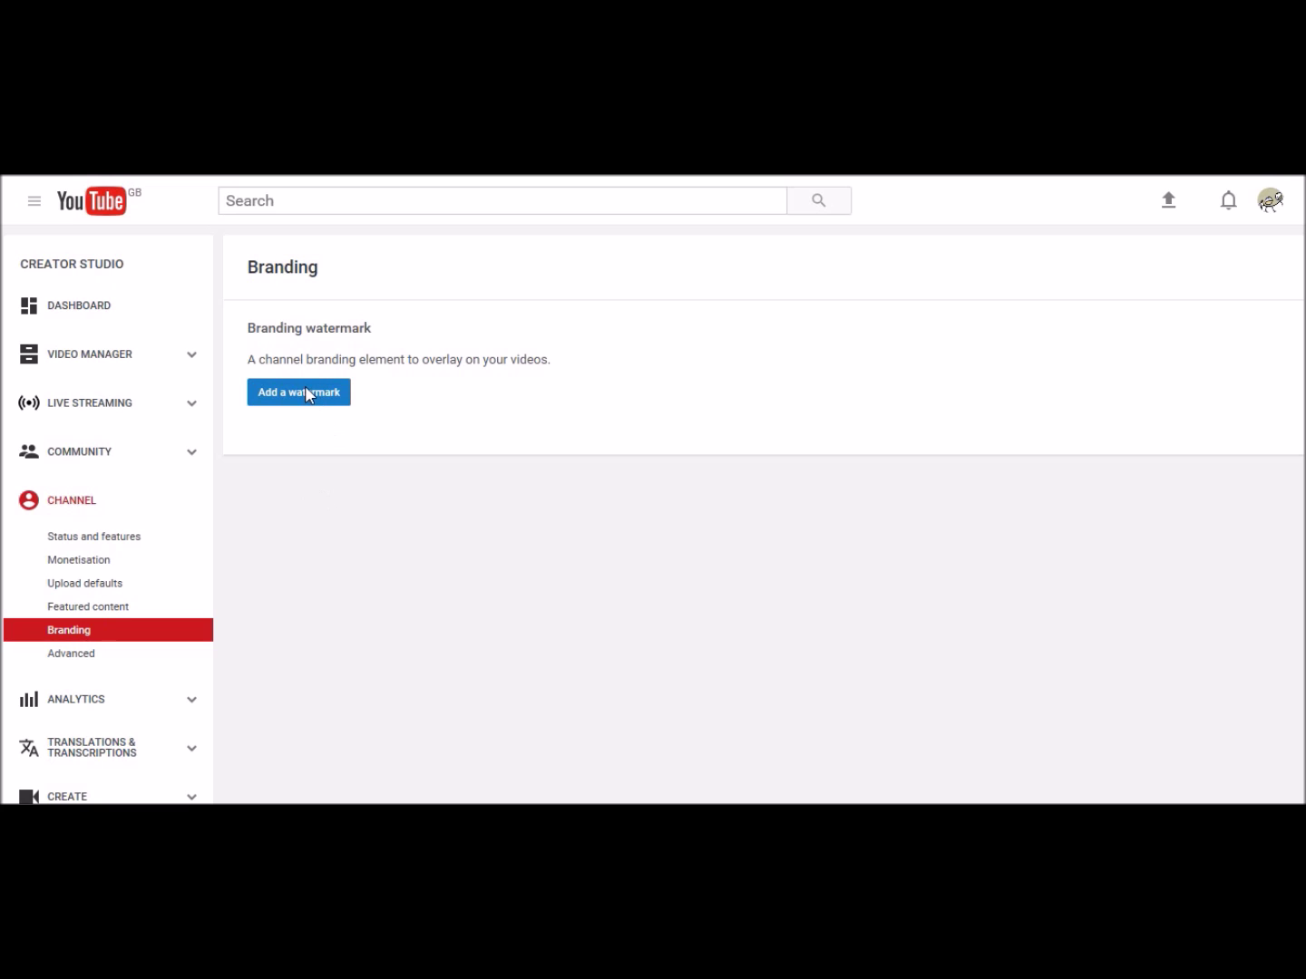
- Load propicalphaDBE from the Channel J > channel art folder as the watermark image
{"action": "left_click", "coordinate": [292, 398]}
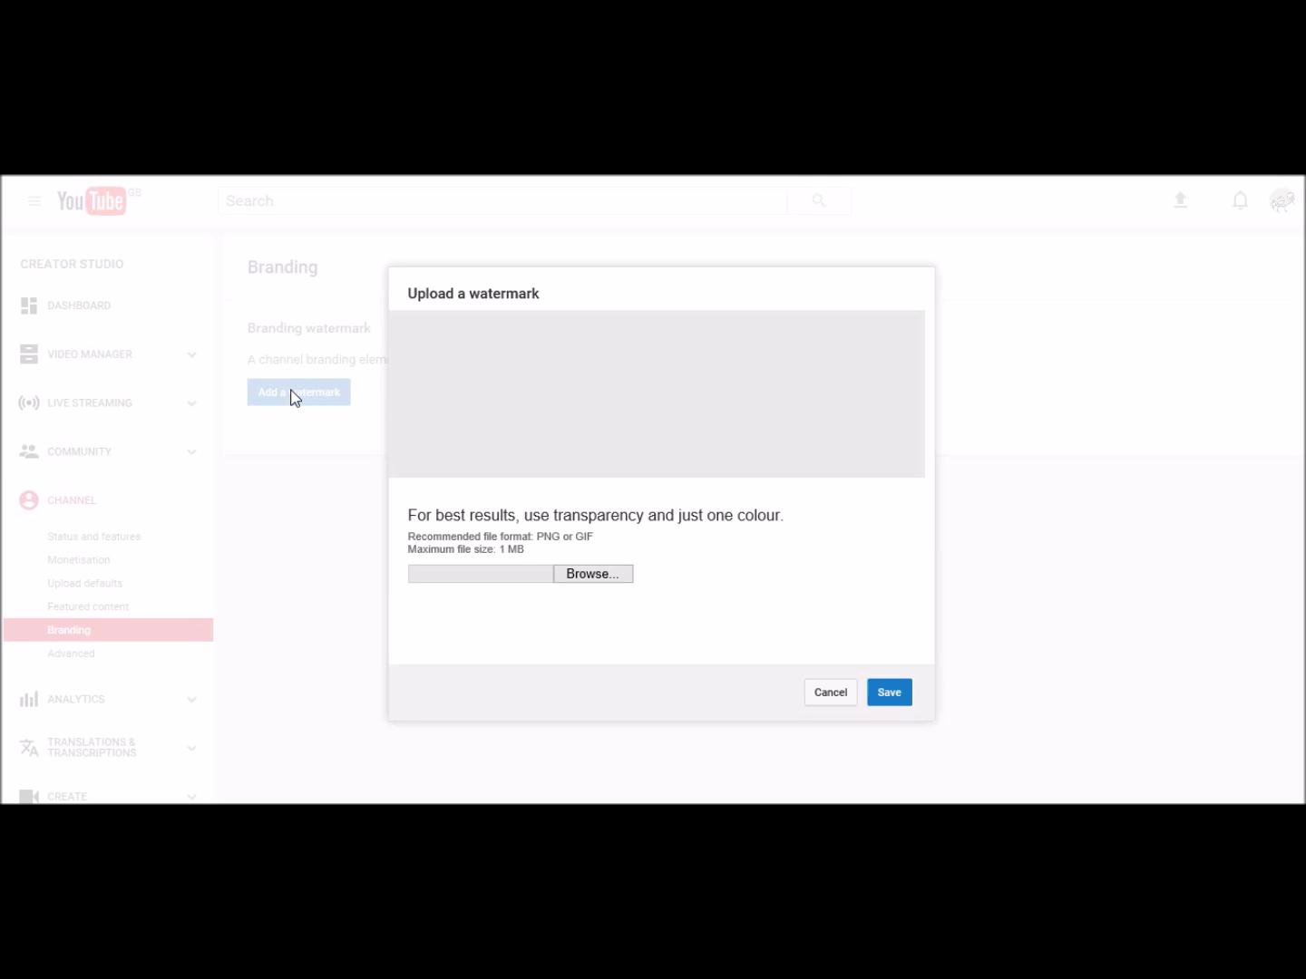
{"action": "left_click", "coordinate": [593, 577]}
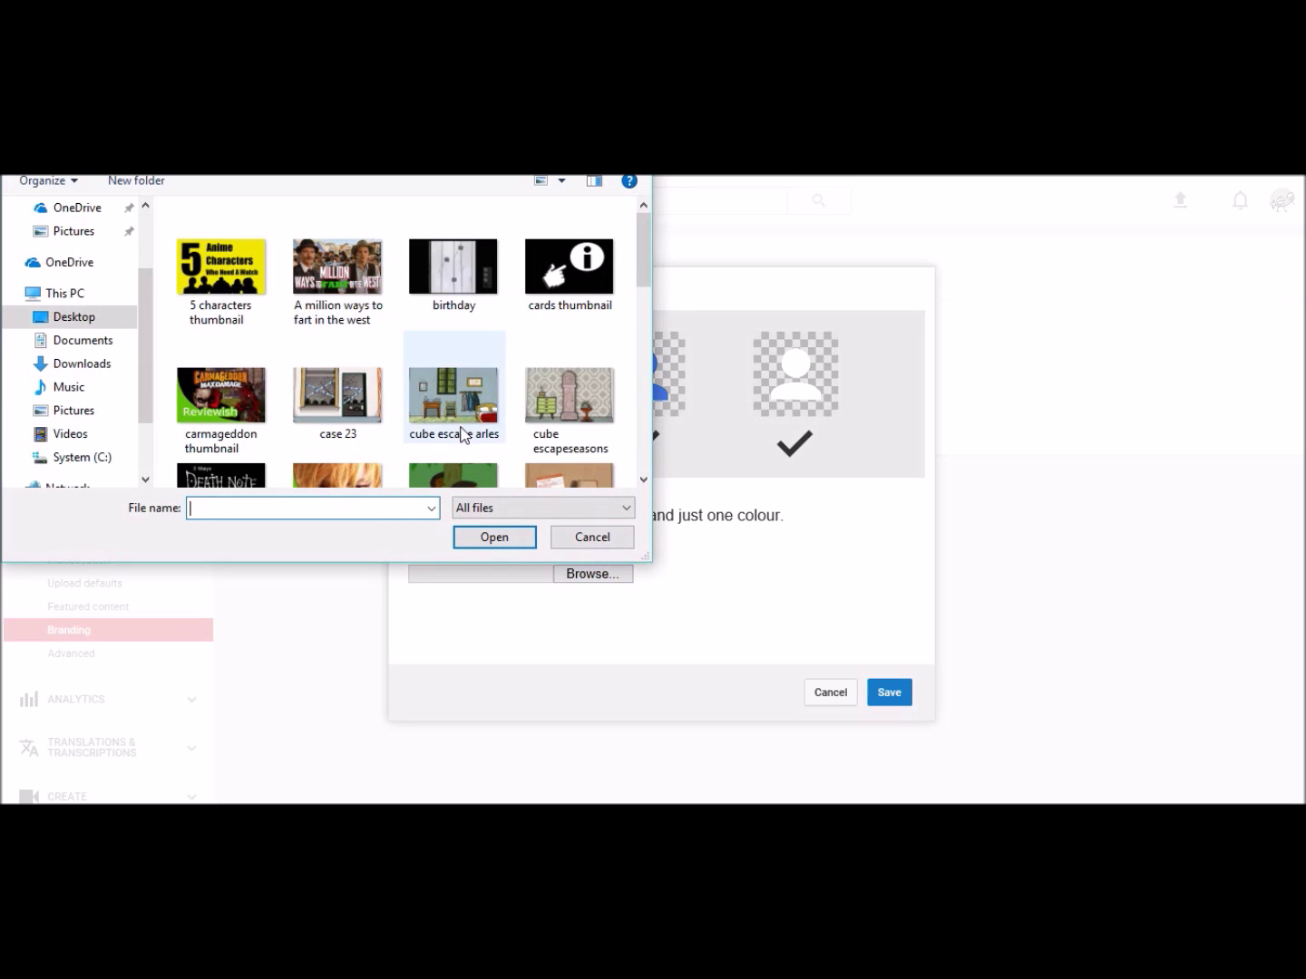
{"action": "left_click_drag", "start_coordinate": [181, 111], "coordinate": [184, 149]}
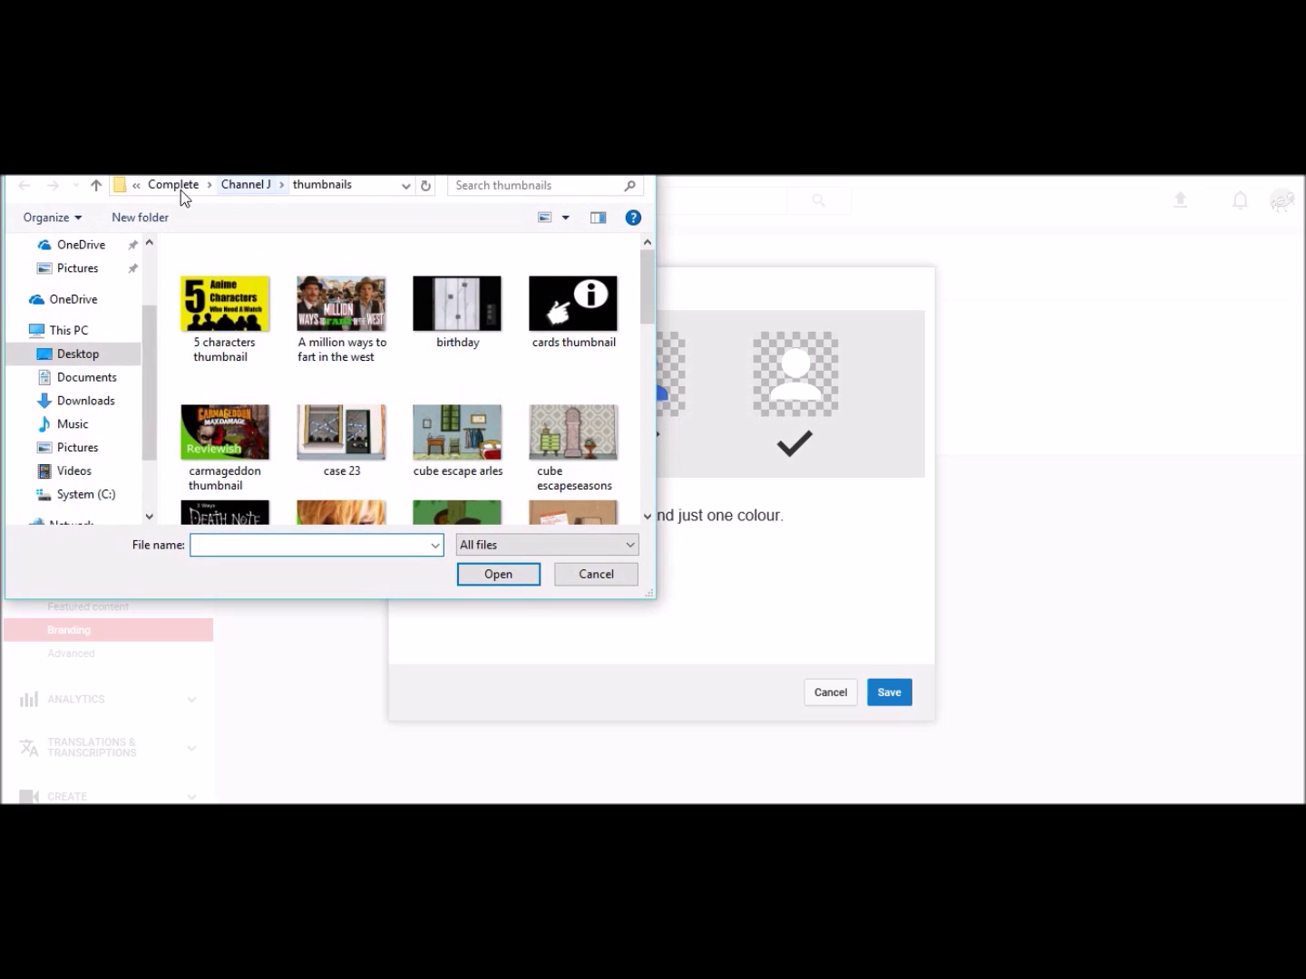
{"action": "left_click", "coordinate": [252, 187]}
{"action": "double_click", "coordinate": [231, 295]}
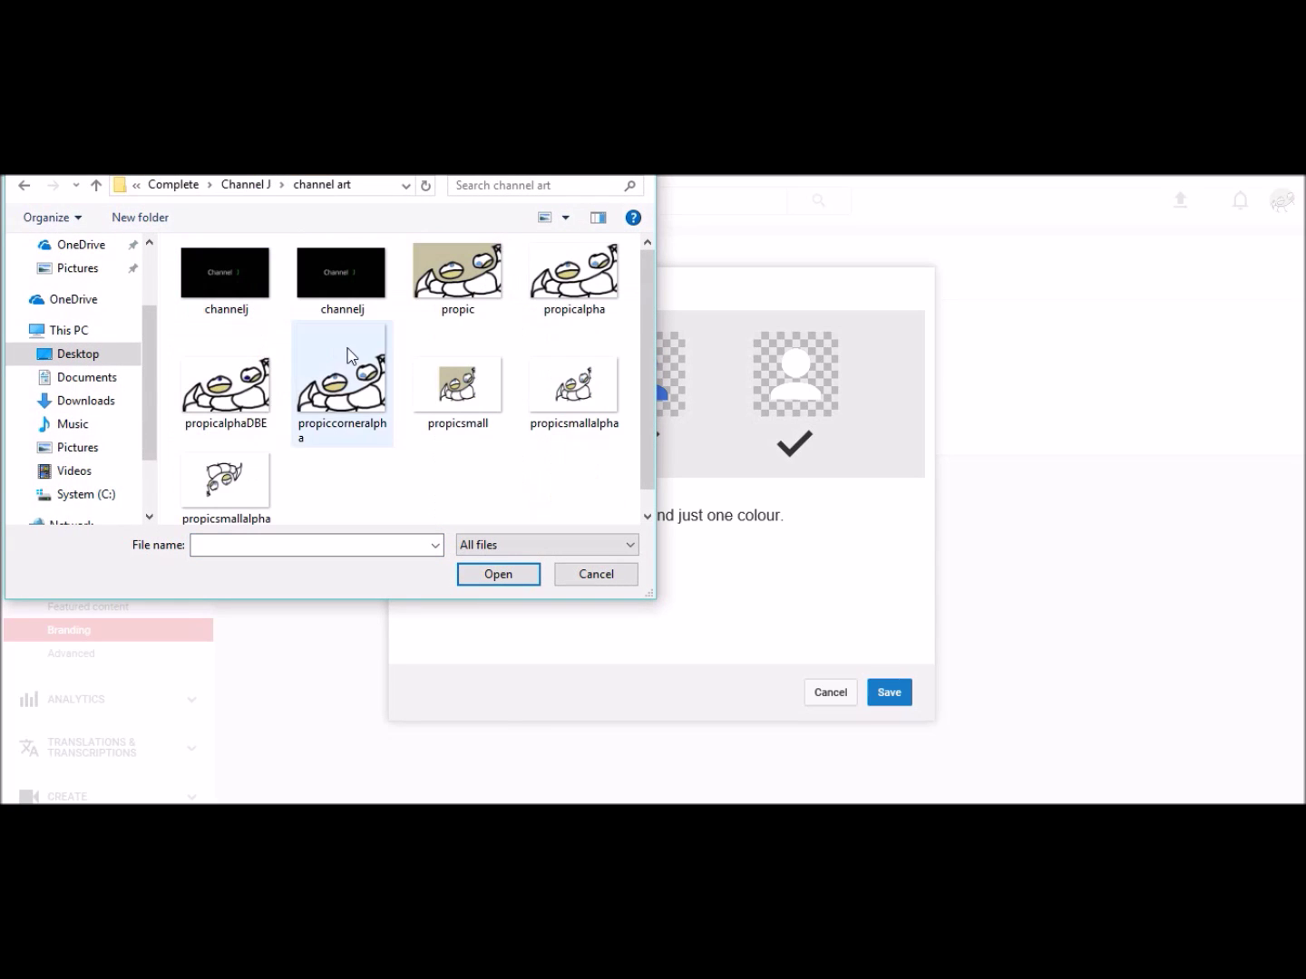
{"action": "left_click", "coordinate": [204, 384]}
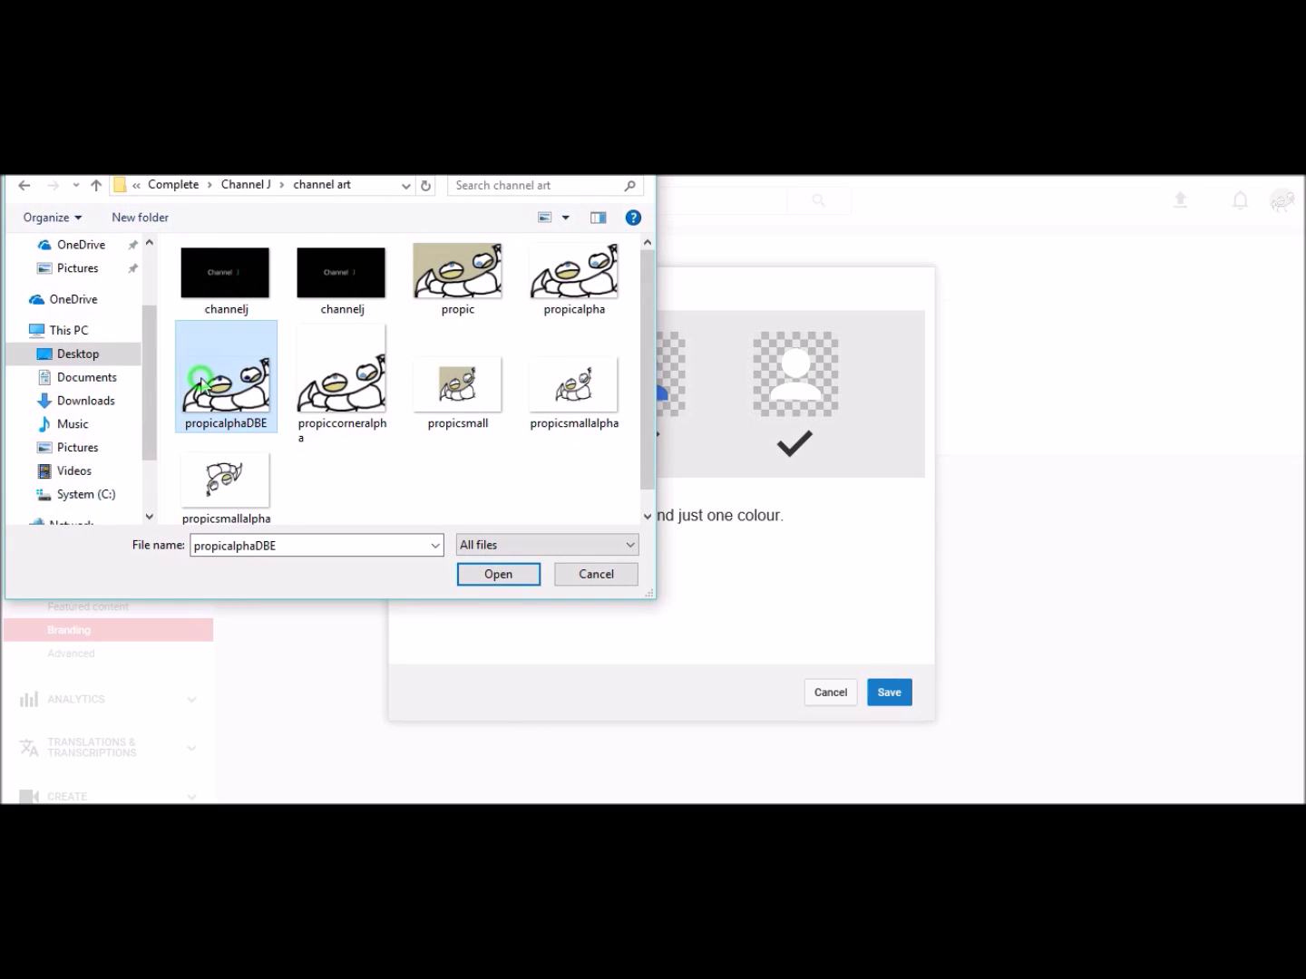
{"action": "left_click", "coordinate": [499, 576]}
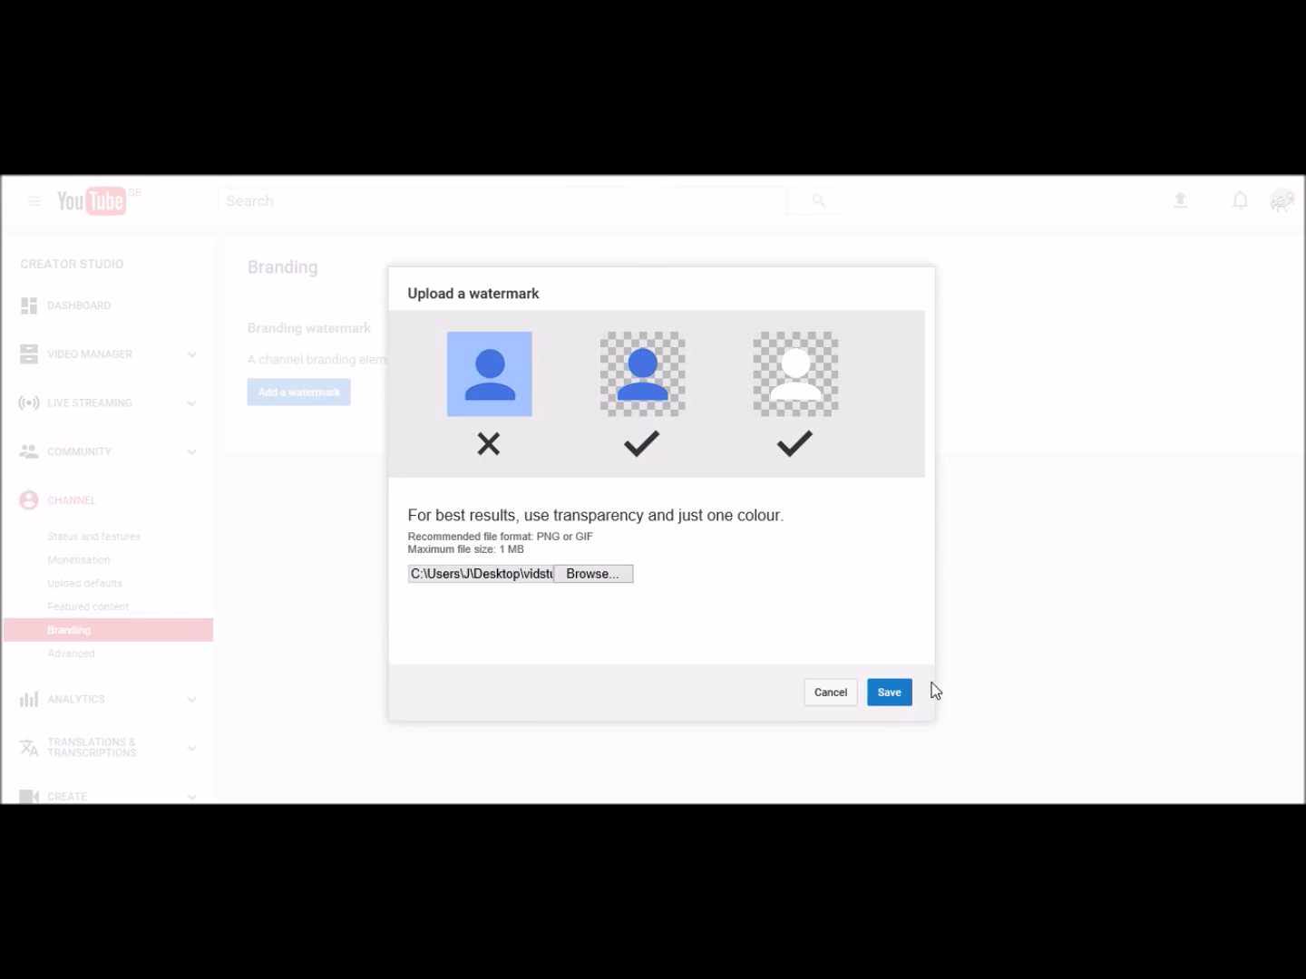
- Upload and save propicalphaDBE as the watermark shown on all uploads
{"action": "left_click", "coordinate": [890, 702]}
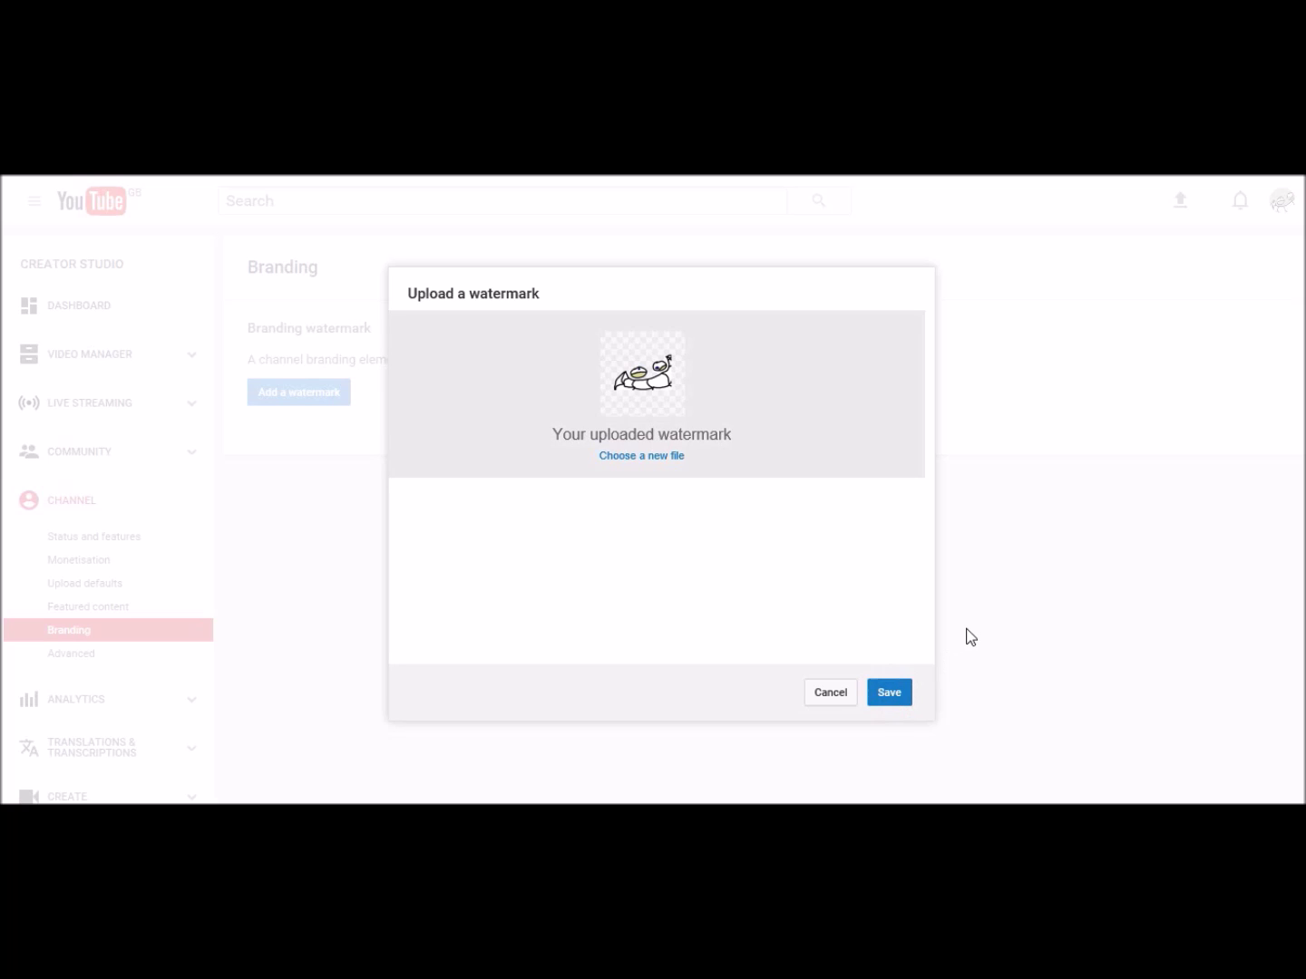
{"action": "left_click", "coordinate": [884, 702]}
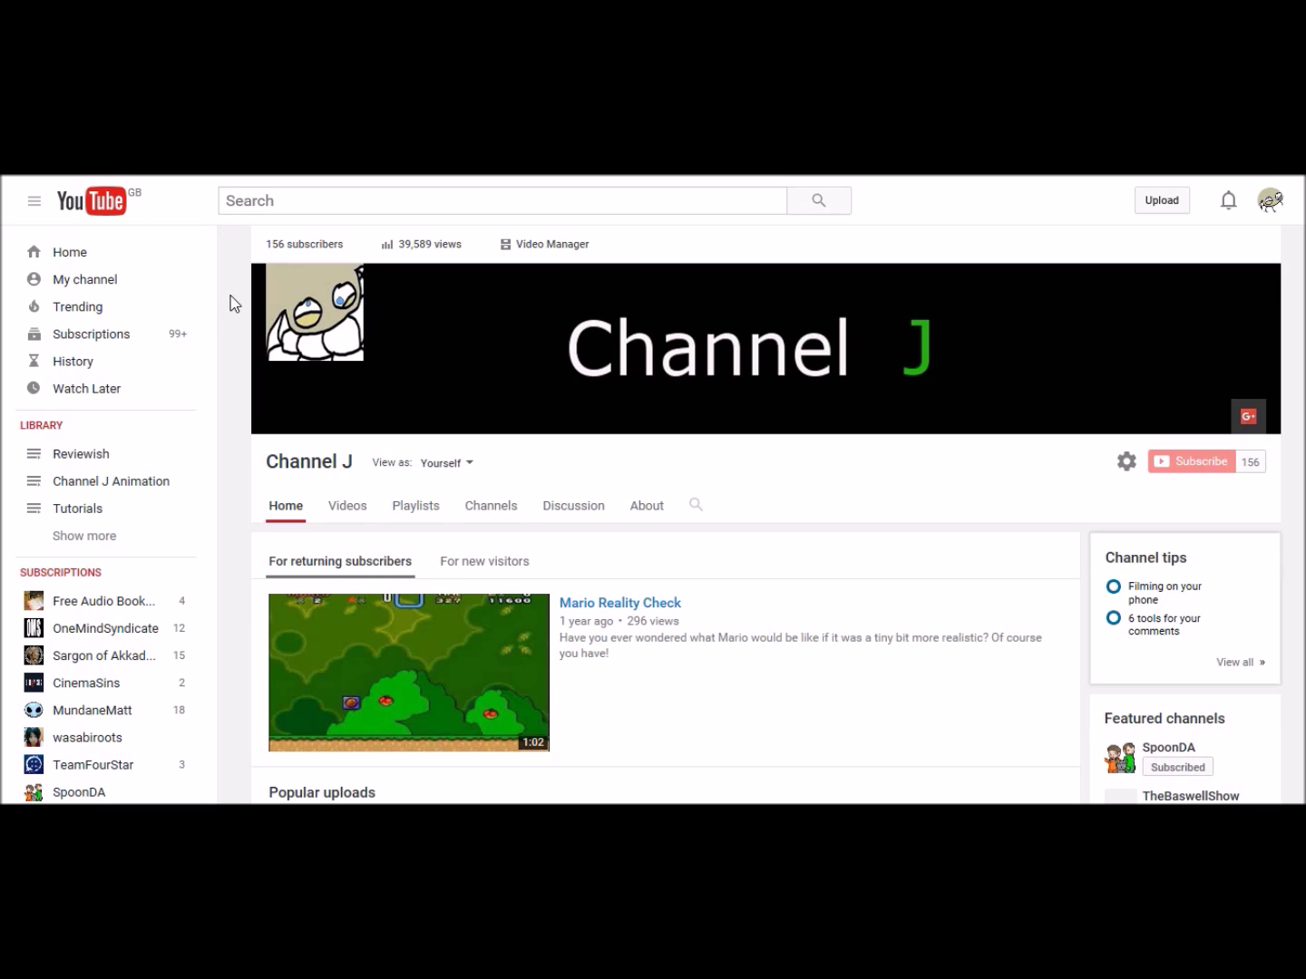
- Open End screen & Annotations for the Final Fantasy XV (Reviewish) video from Video Manager
{"action": "left_click", "coordinate": [550, 240]}
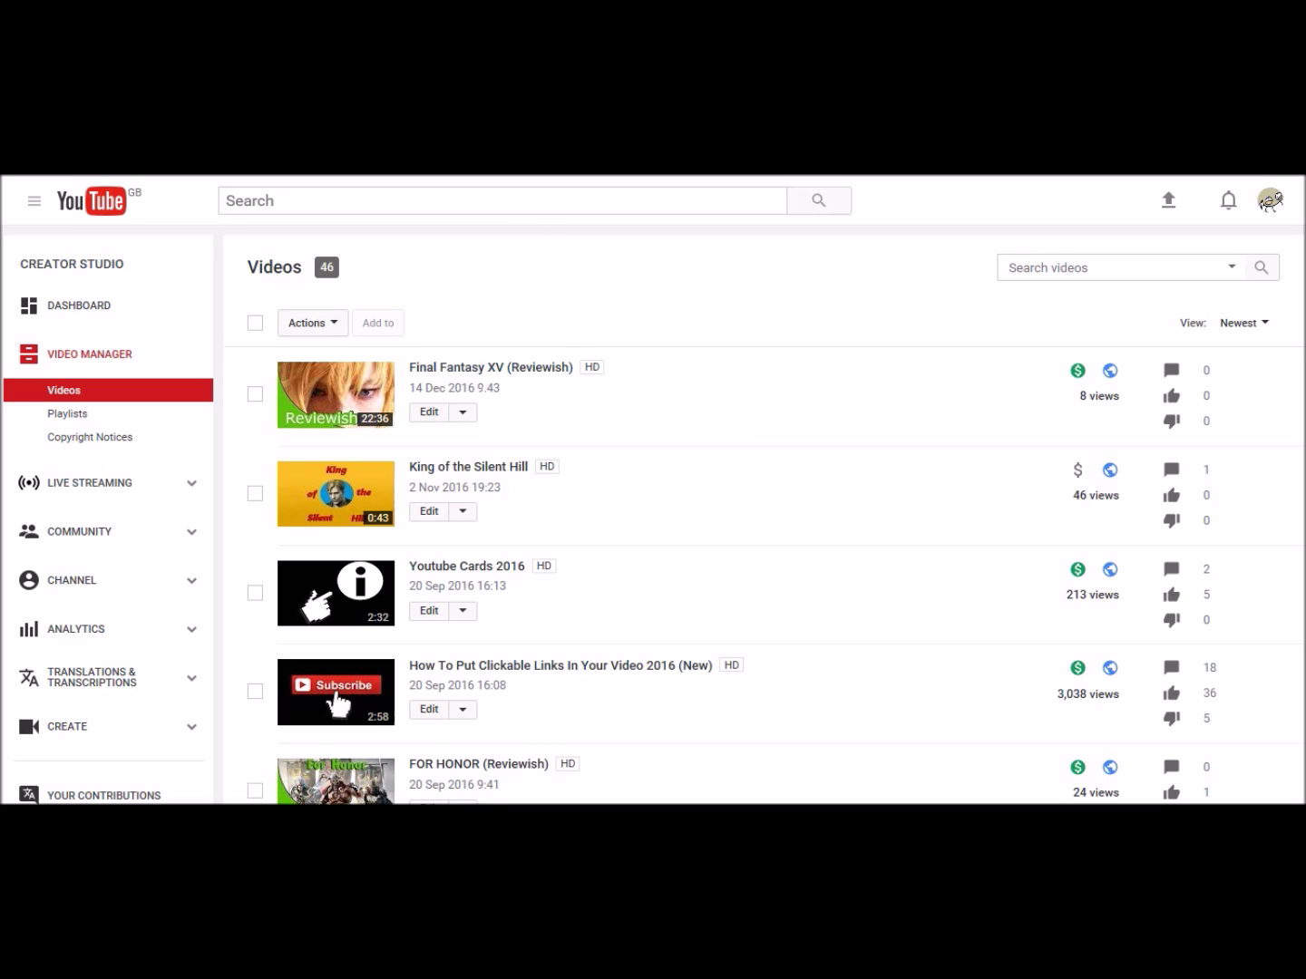
{"action": "left_click", "coordinate": [464, 412]}
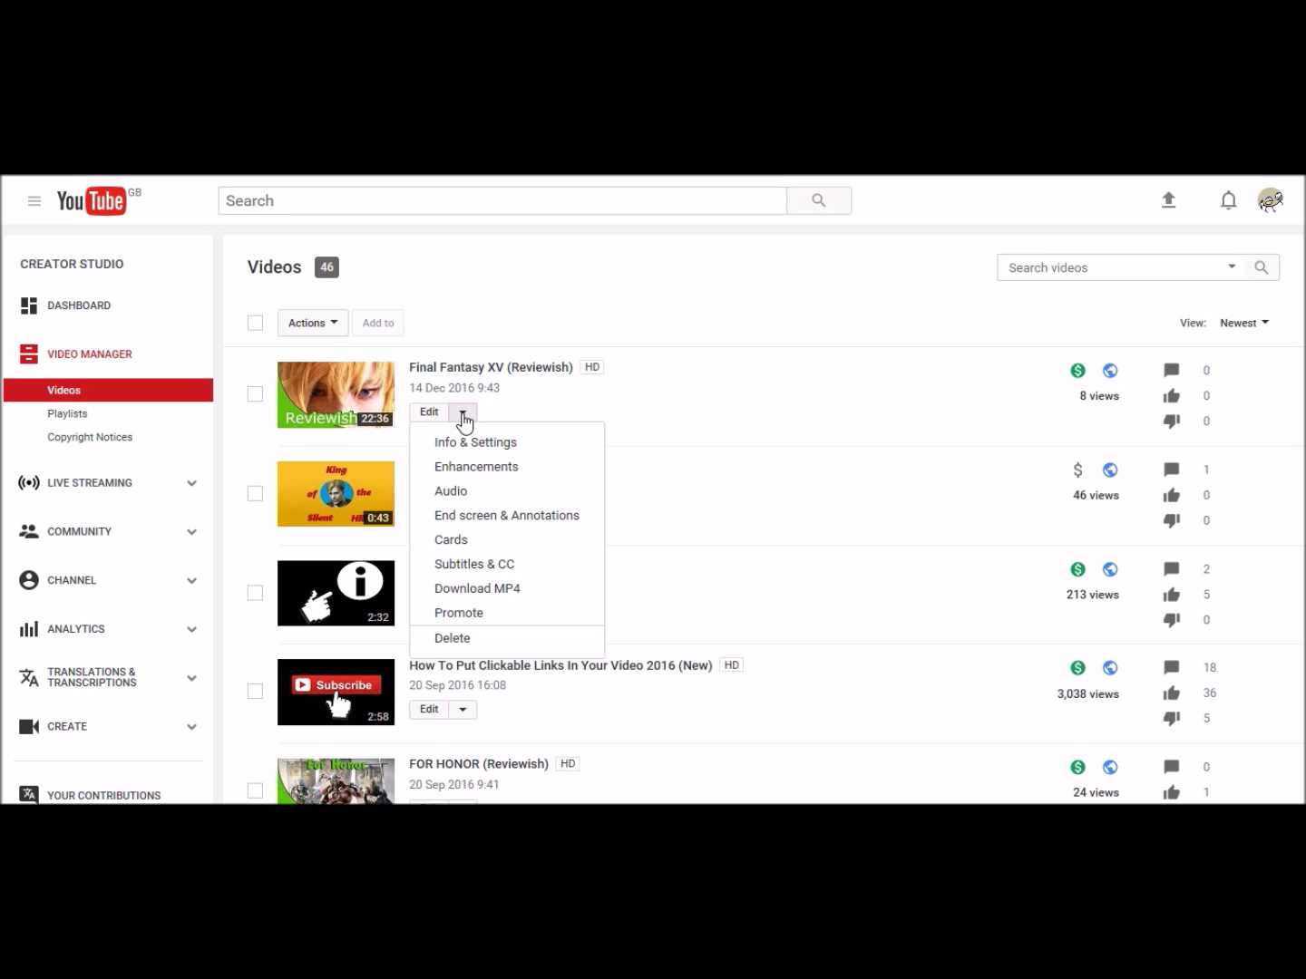
{"action": "left_click", "coordinate": [536, 518]}
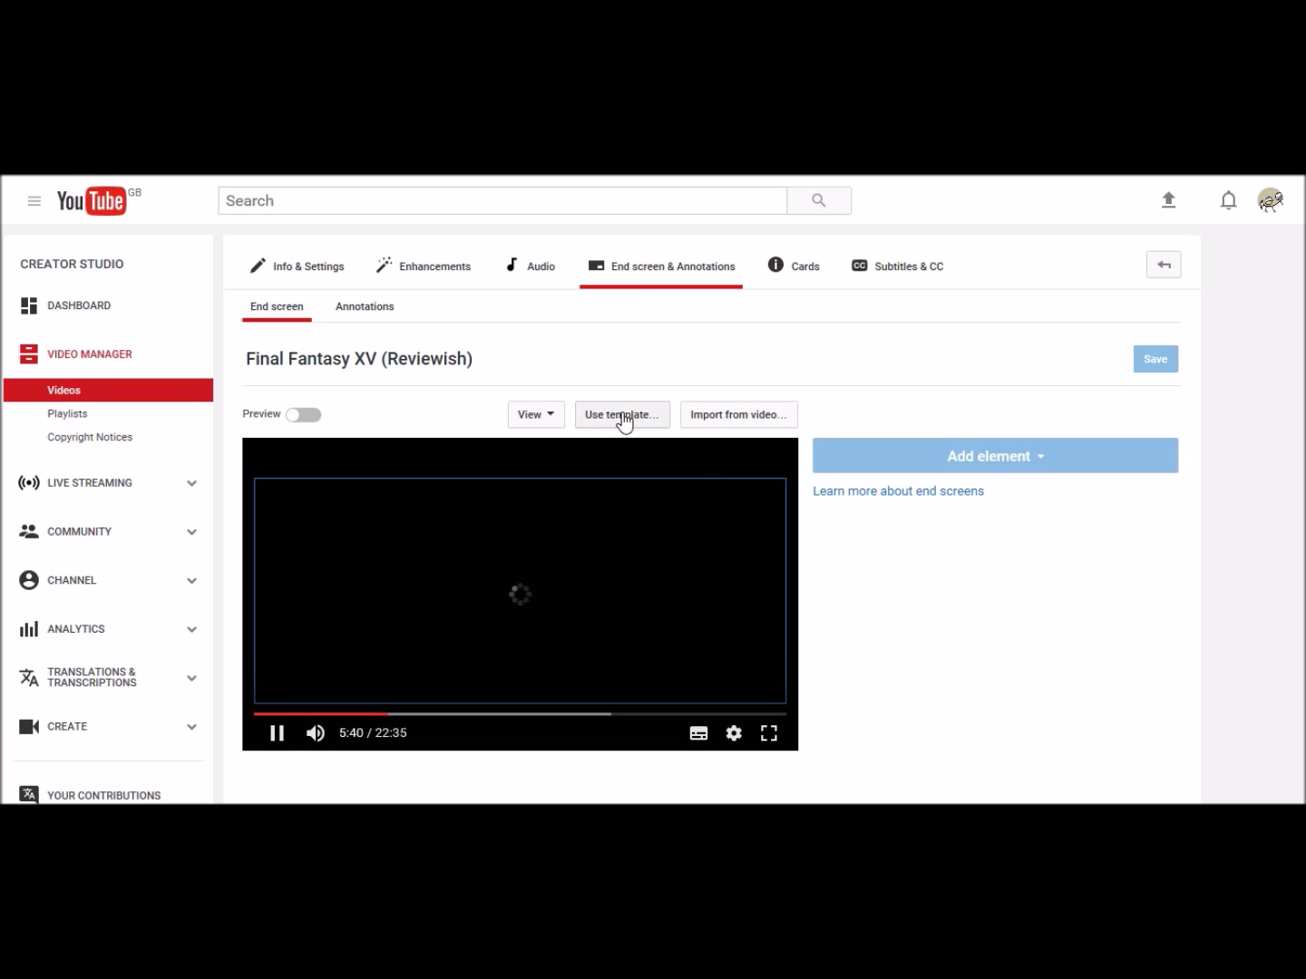
- Apply a 2 Videos end screen template that includes a subscribe circle
{"action": "left_click", "coordinate": [275, 748]}
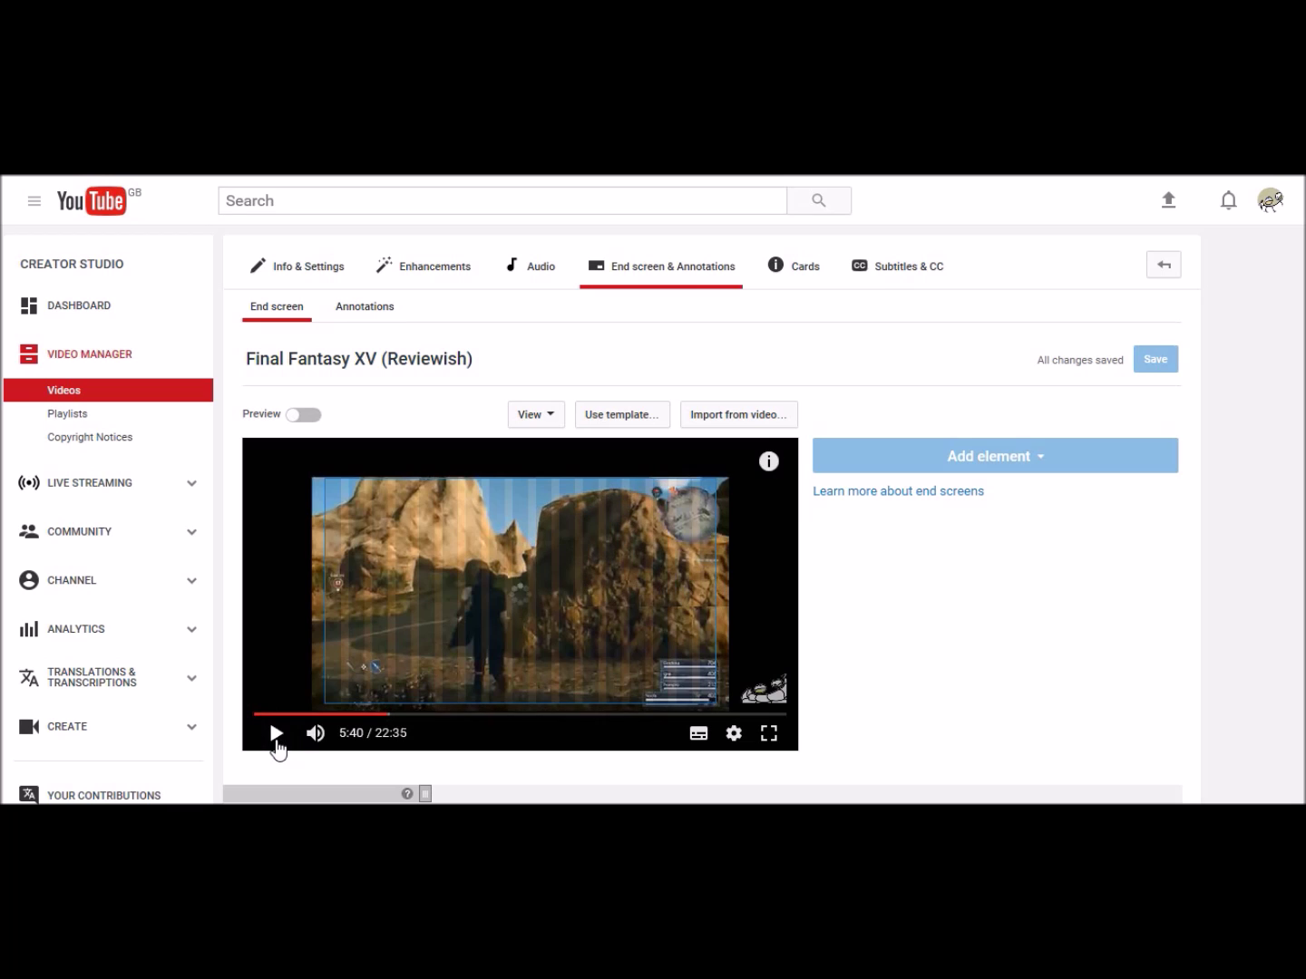
{"action": "left_click", "coordinate": [615, 418]}
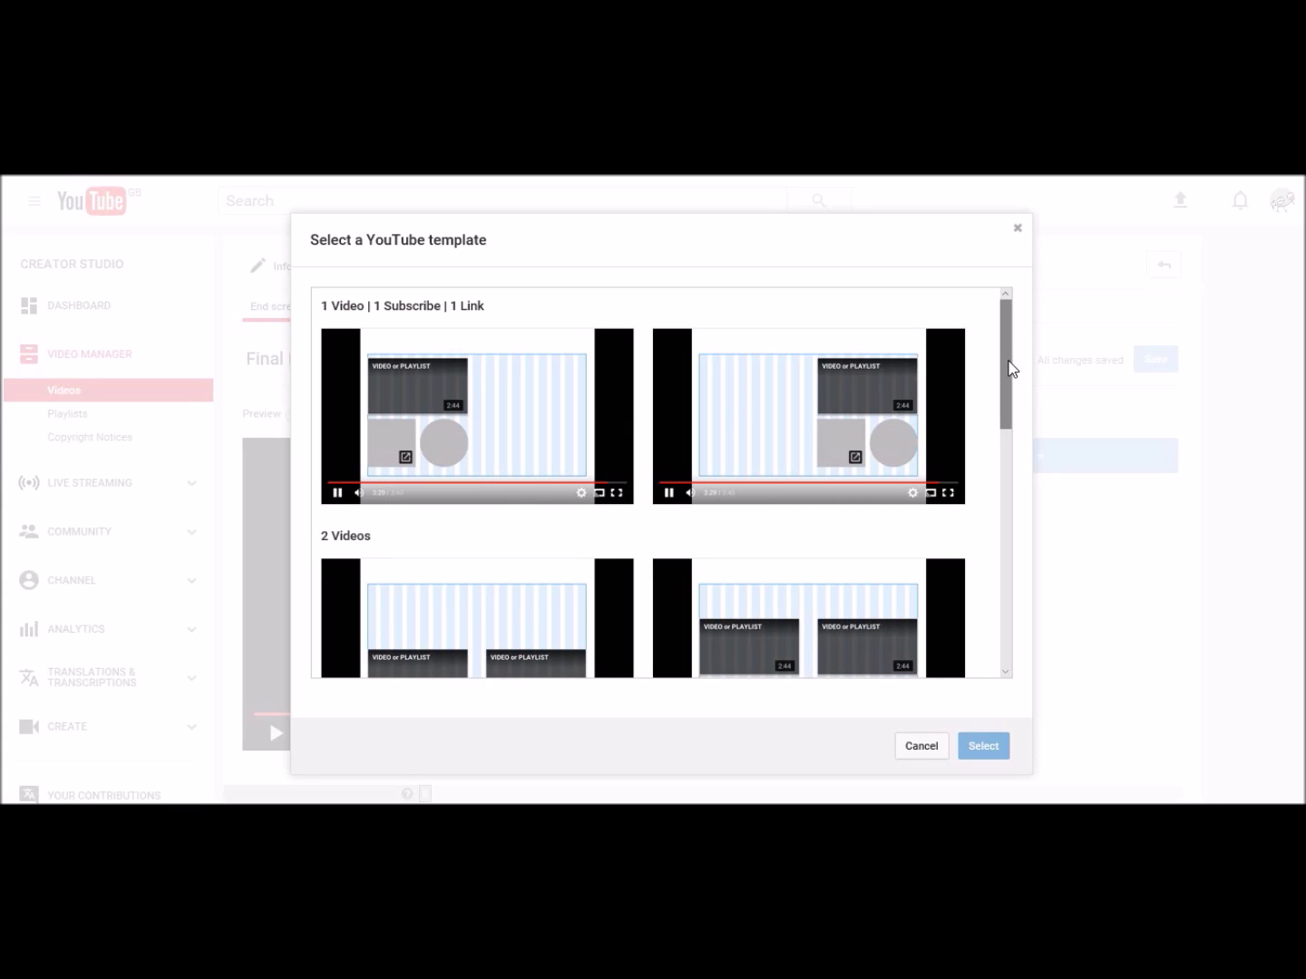
{"action": "left_click_drag", "start_coordinate": [1008, 361], "coordinate": [1015, 636]}
{"action": "left_click", "coordinate": [565, 586]}
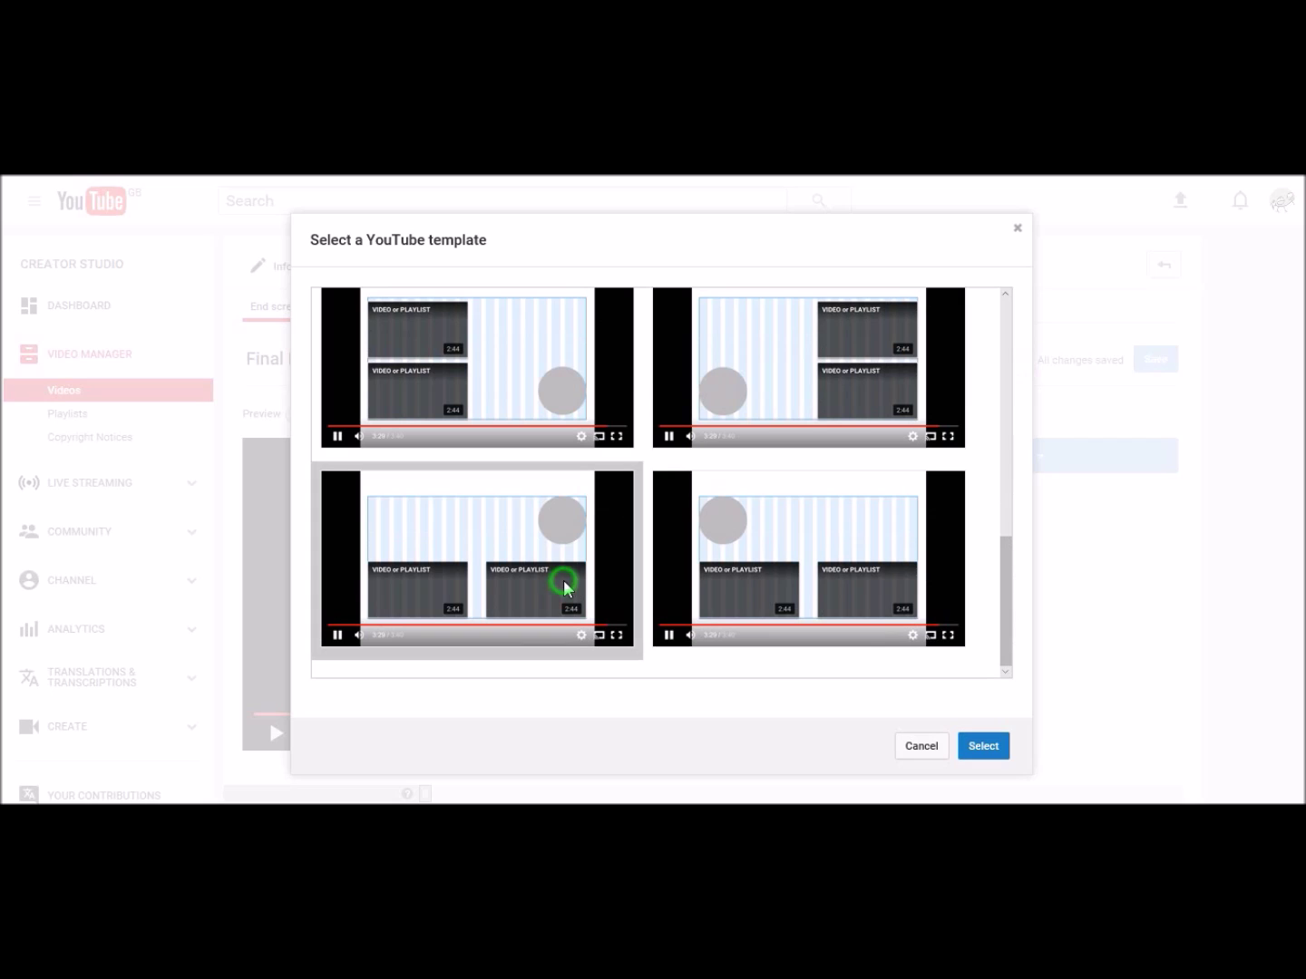
{"action": "left_click", "coordinate": [971, 747]}
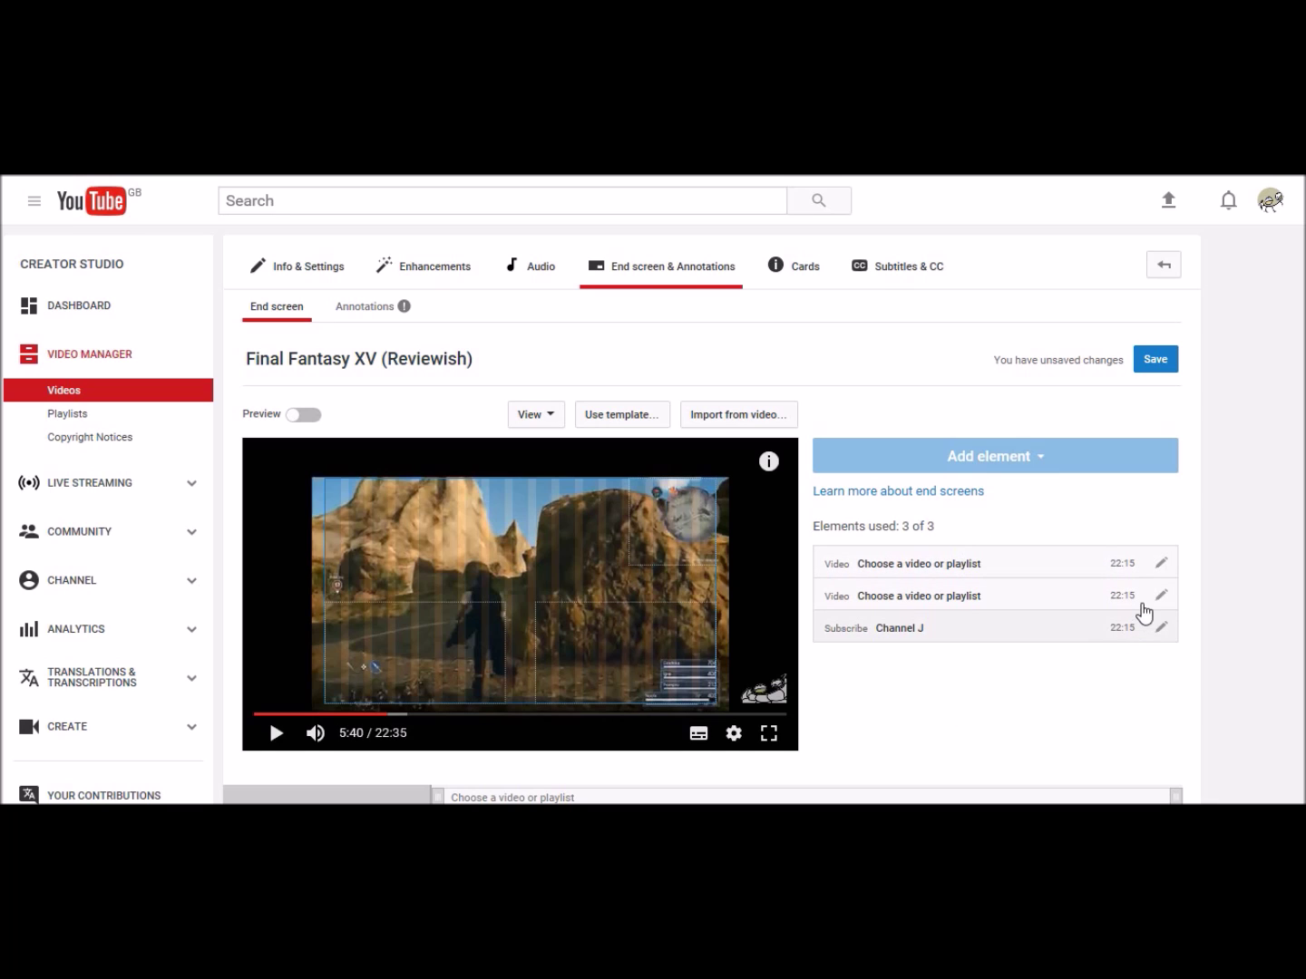
- Set the first Video element to feature the Most recent upload
{"action": "left_click", "coordinate": [1160, 565]}
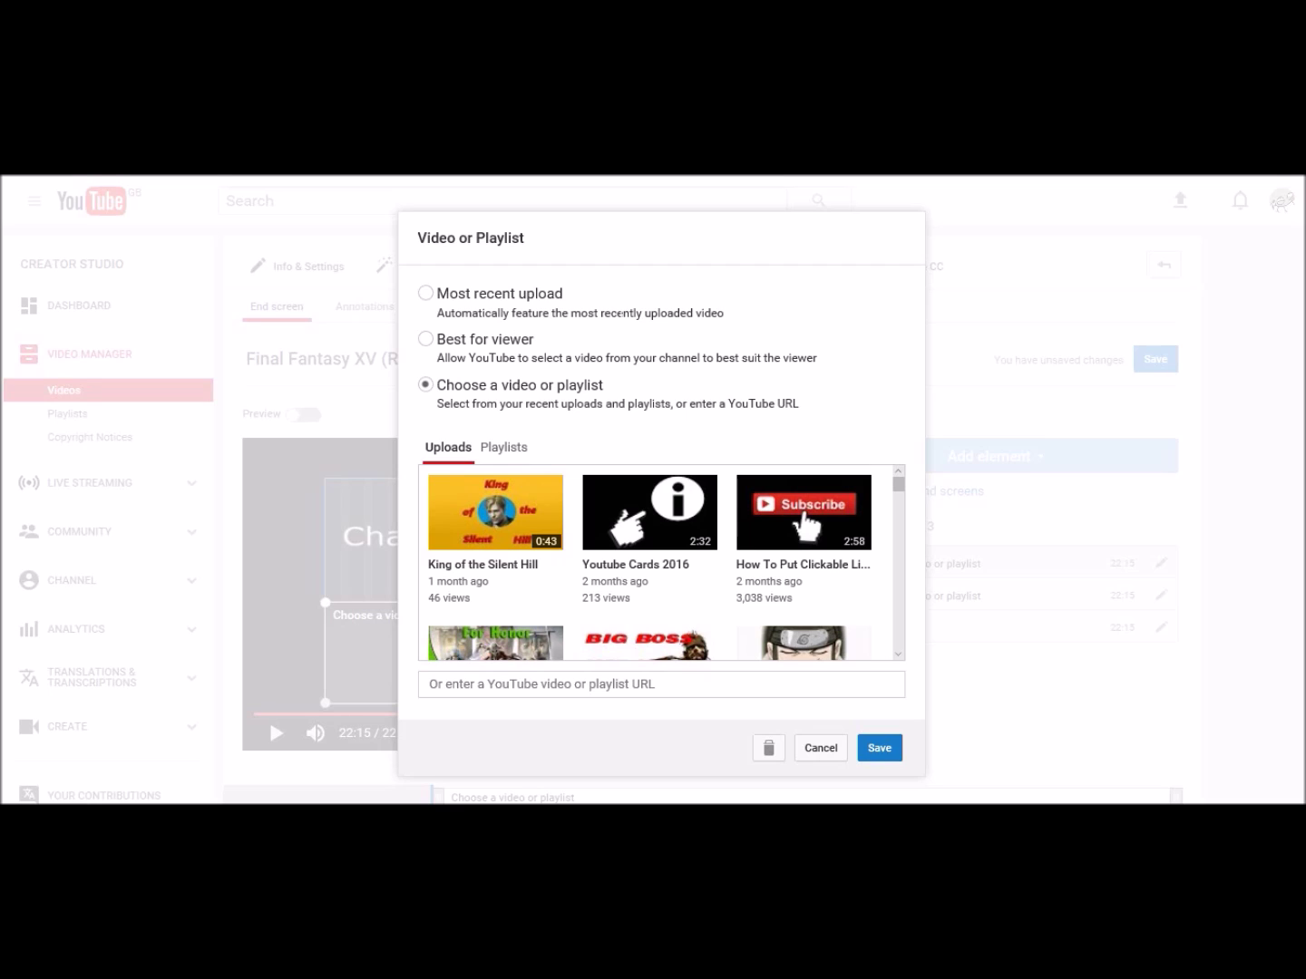
{"action": "left_click", "coordinate": [426, 295]}
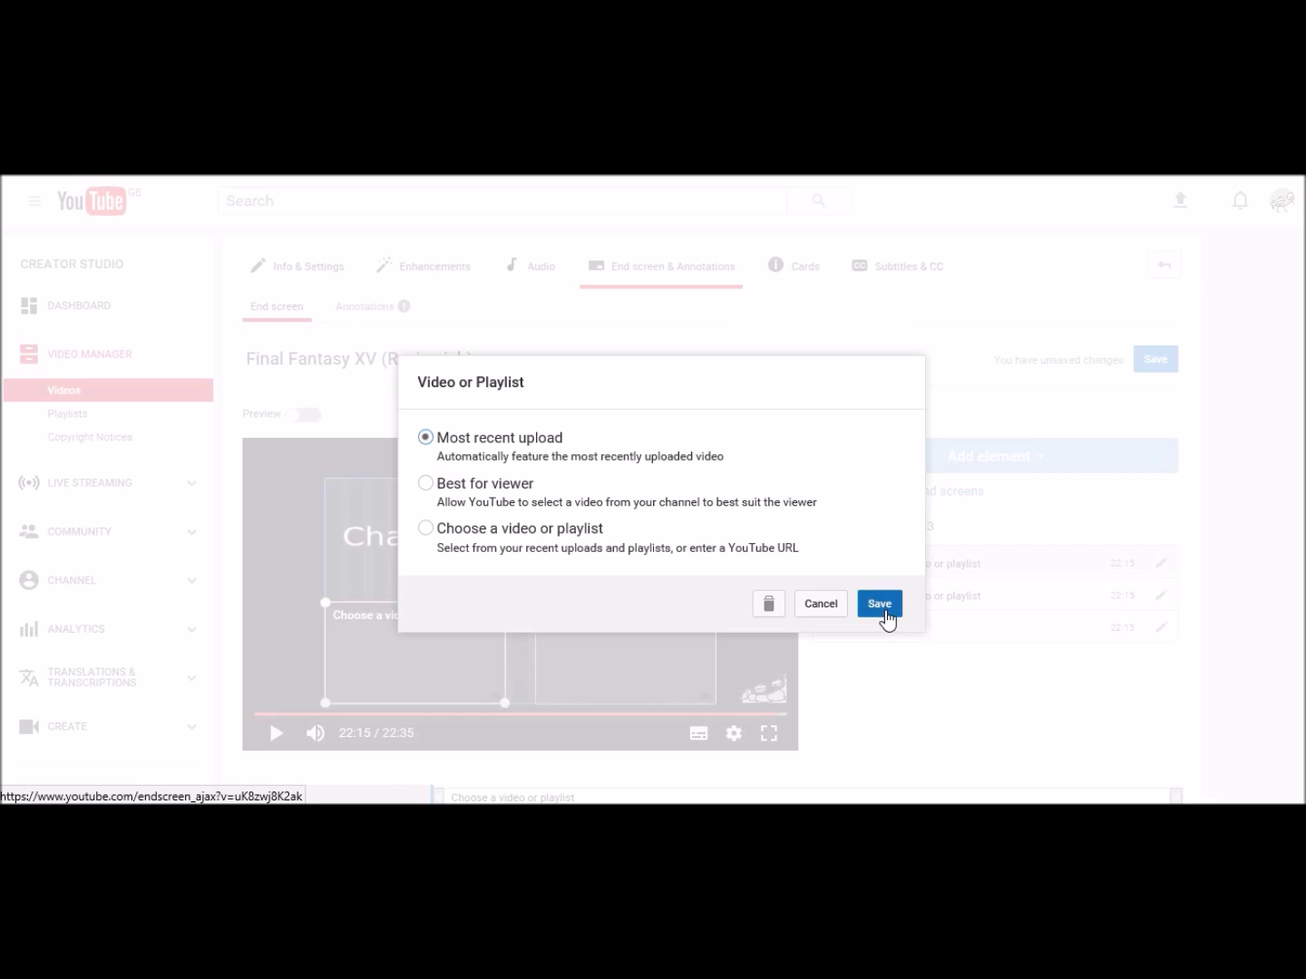
{"action": "left_click", "coordinate": [881, 607]}
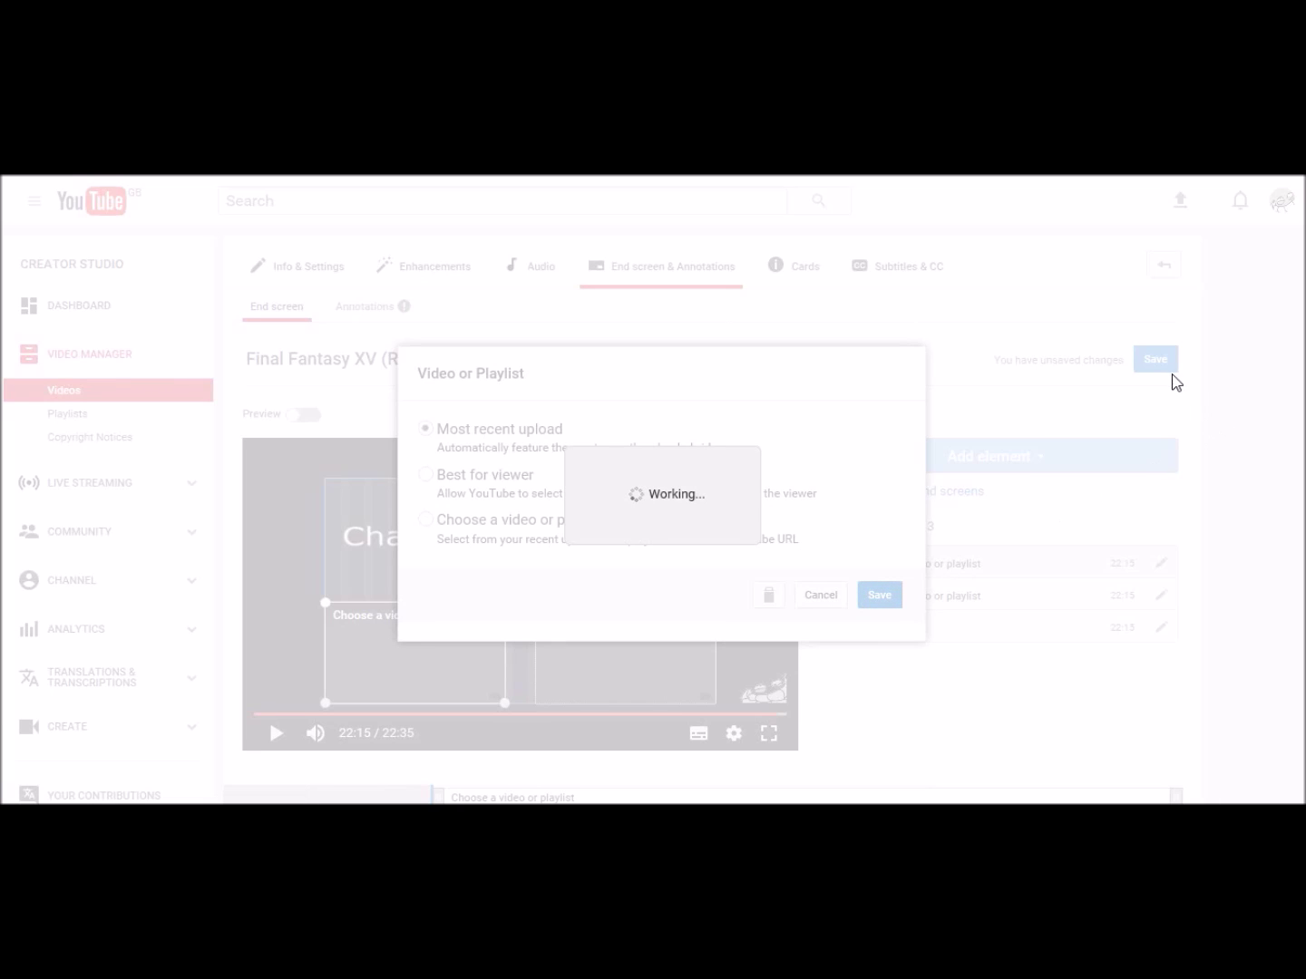